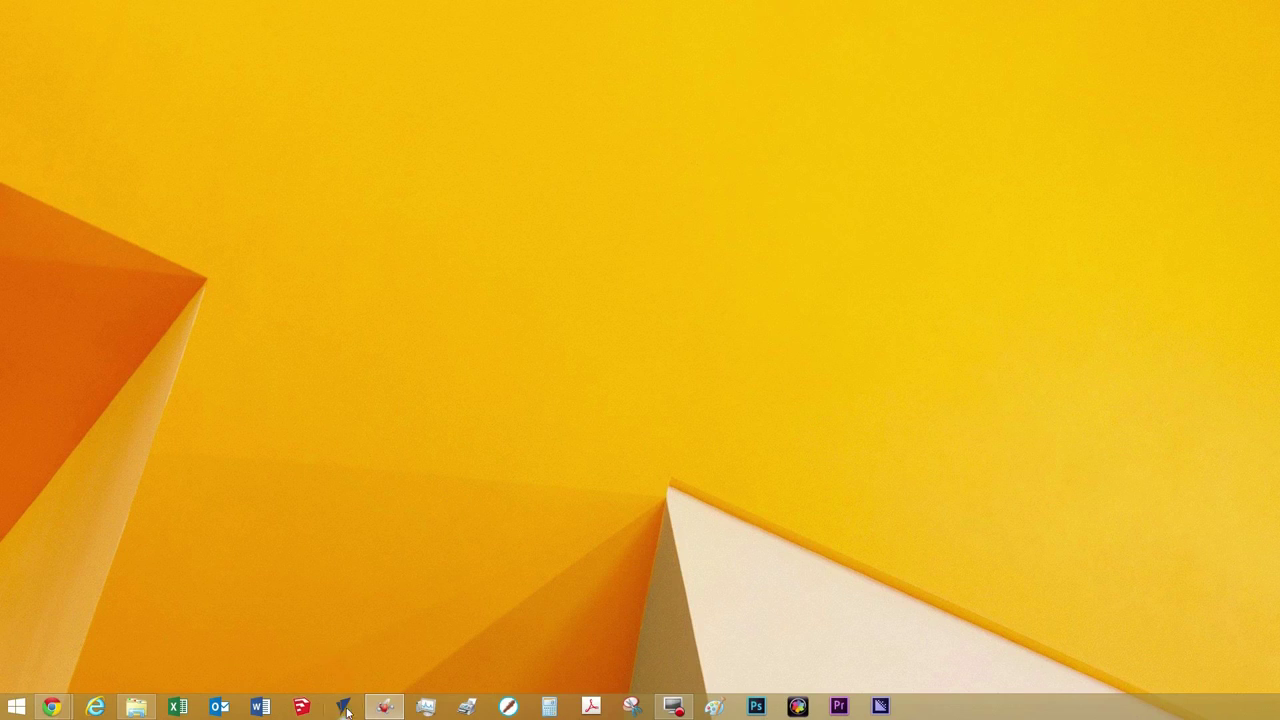
Launch VCarve Pro and create an 8 x 8 inch job, 0.75 inch thick, datum at centre
left_click(344, 707)
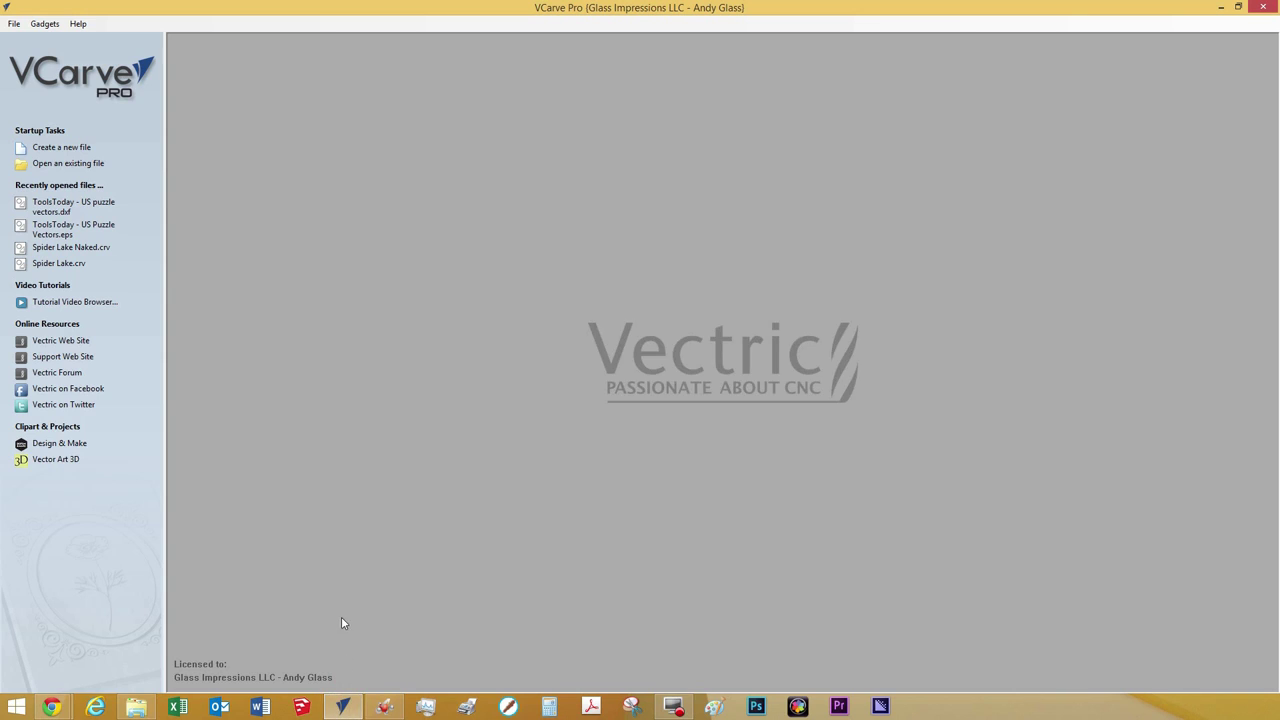
left_click(76, 150)
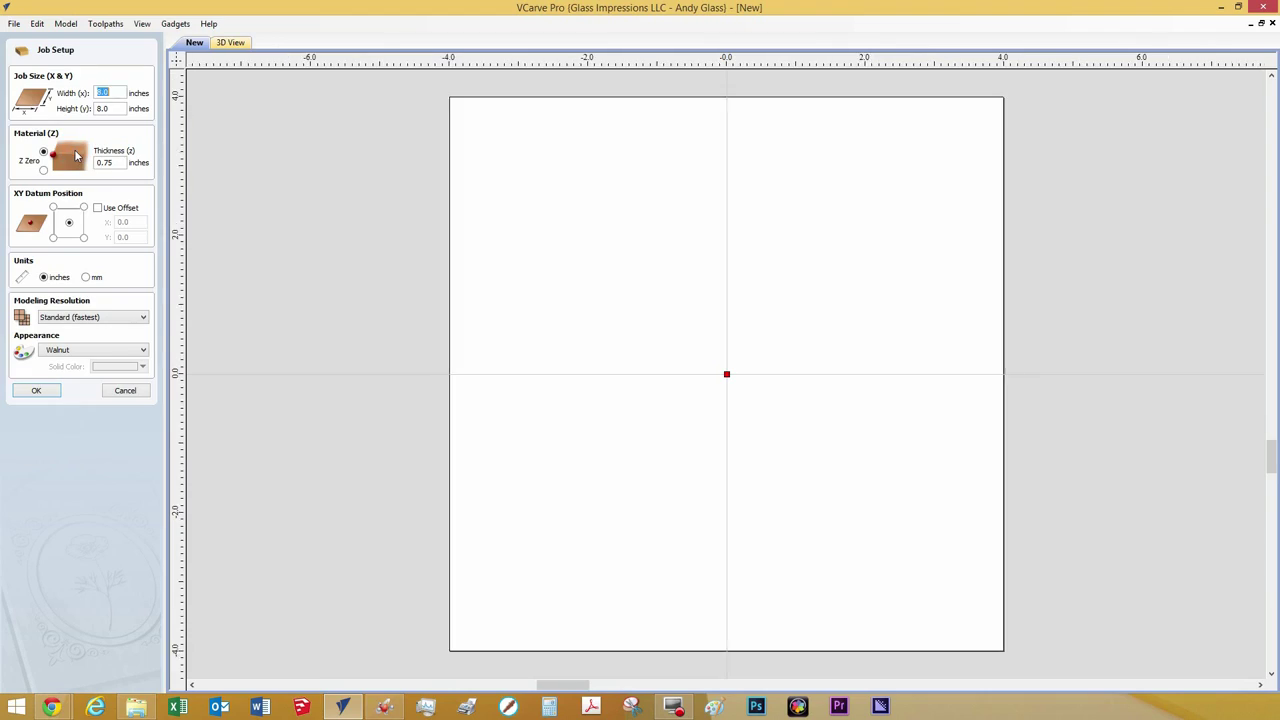
double_click(118, 93)
type("8")
double_click(113, 163)
type(".")
left_click(70, 225)
left_click(36, 393)
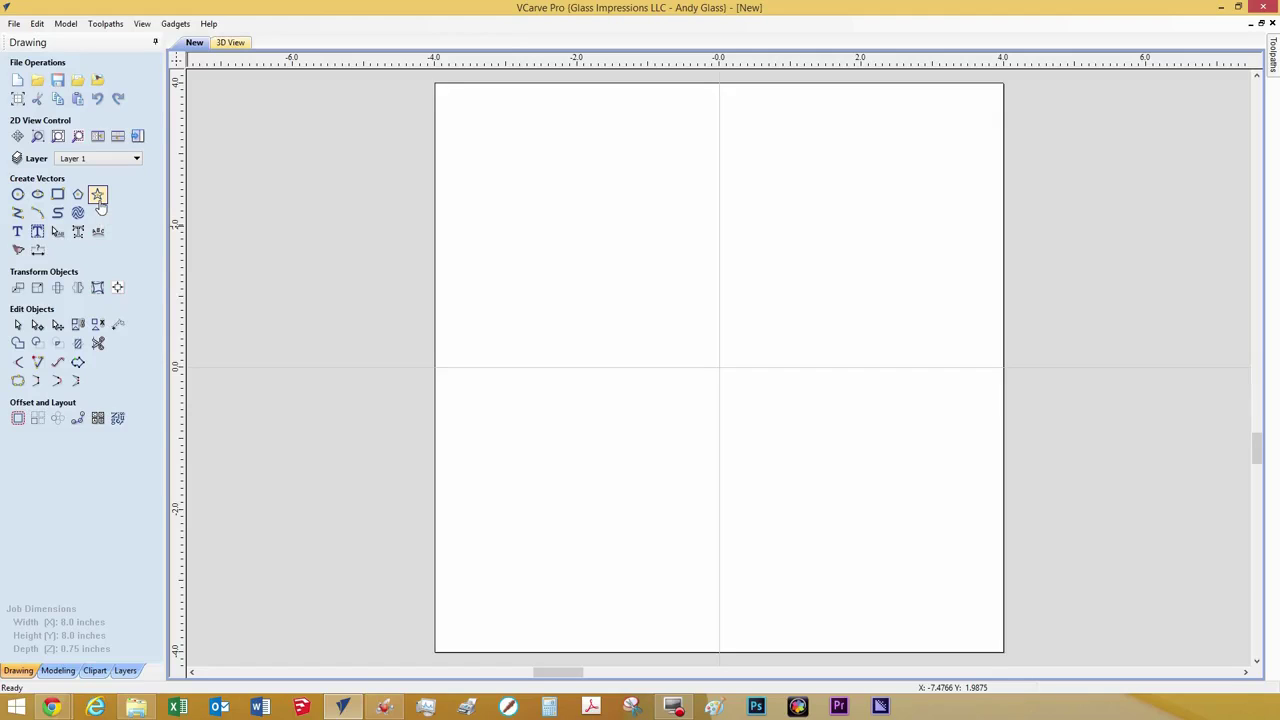
Draw a 5-point star centred at 0,0 with a 1.0 inch outer radius
left_click(98, 195)
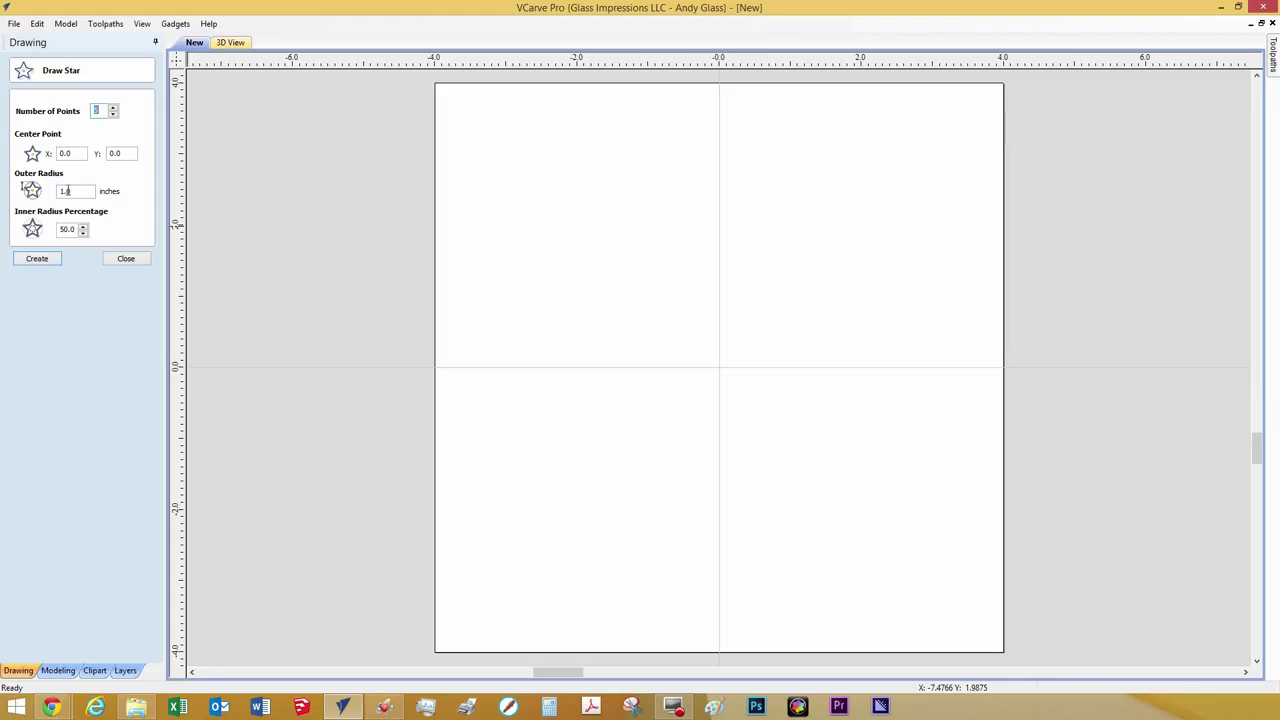
left_click(36, 260)
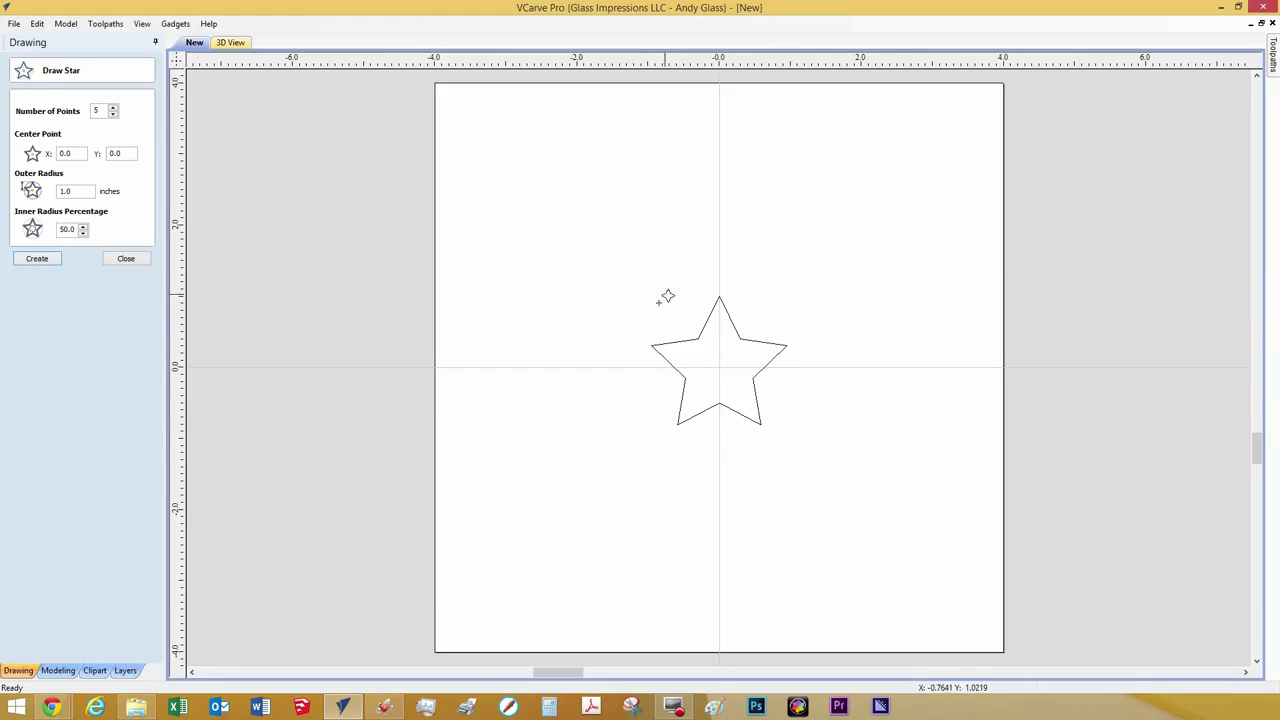
left_click(126, 259)
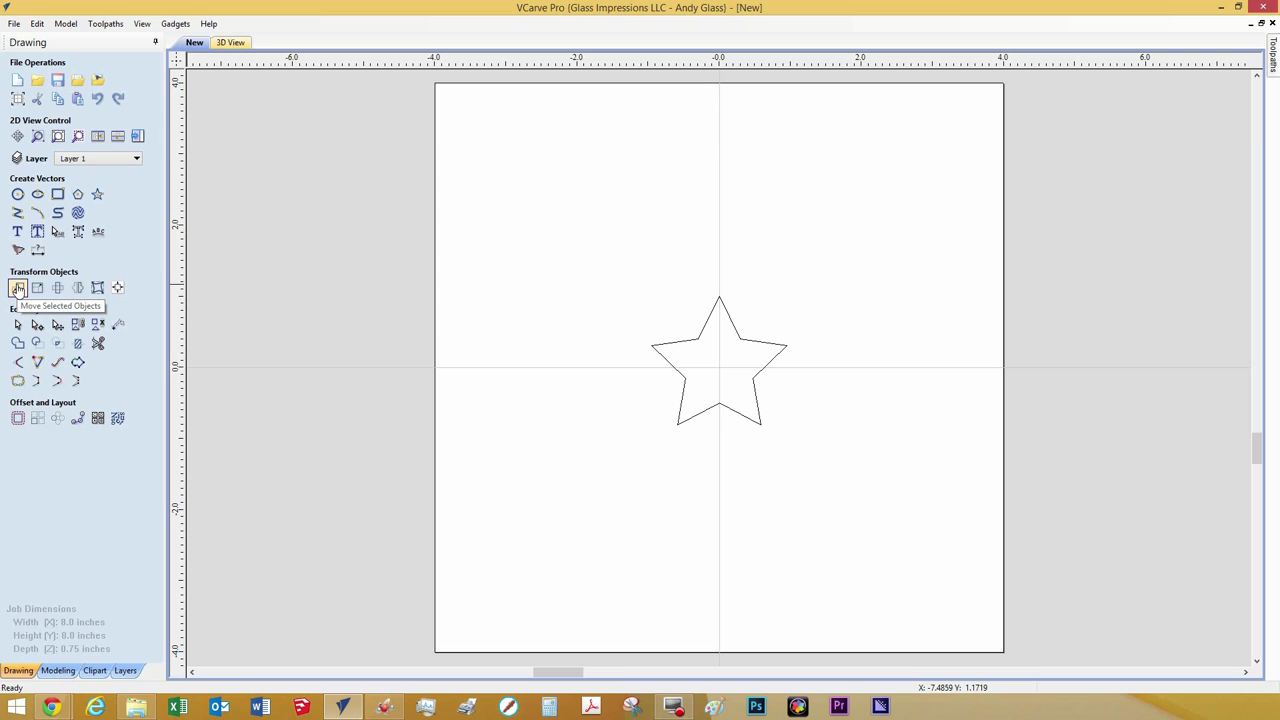
Scale the star up to about 3.5 inches wide, leaving it at the job centre
left_click(18, 289)
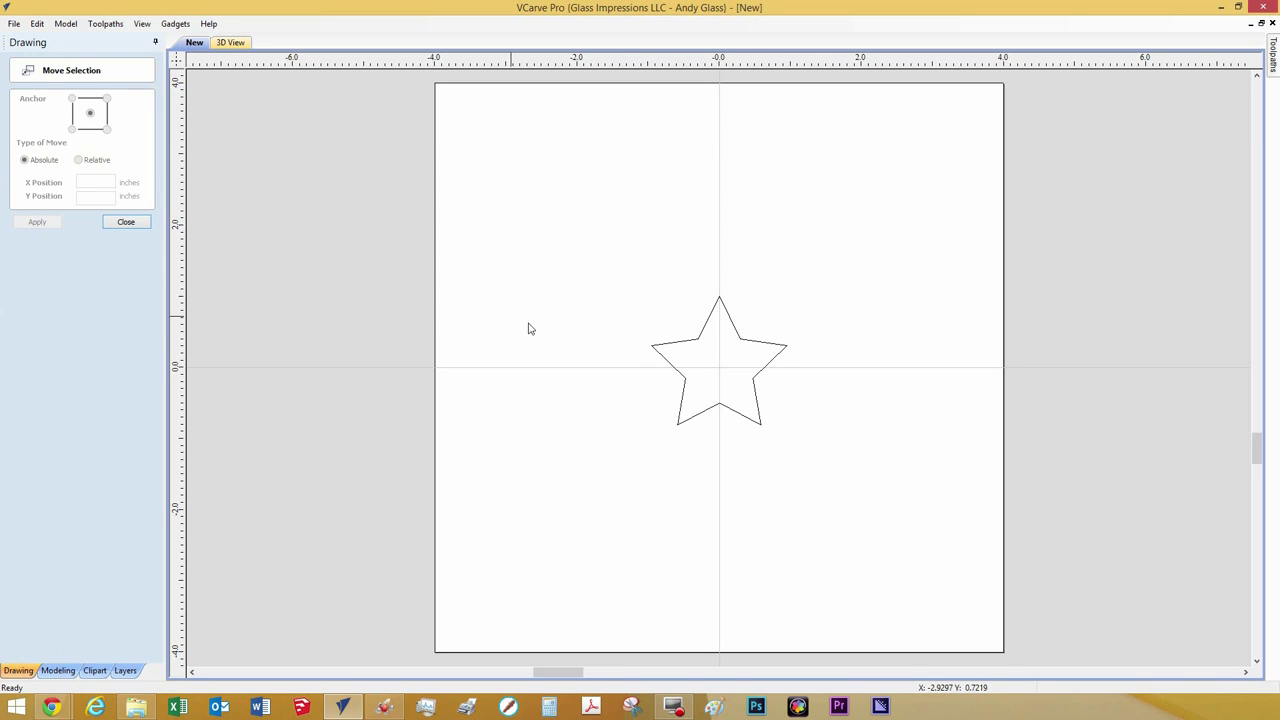
left_click(683, 380)
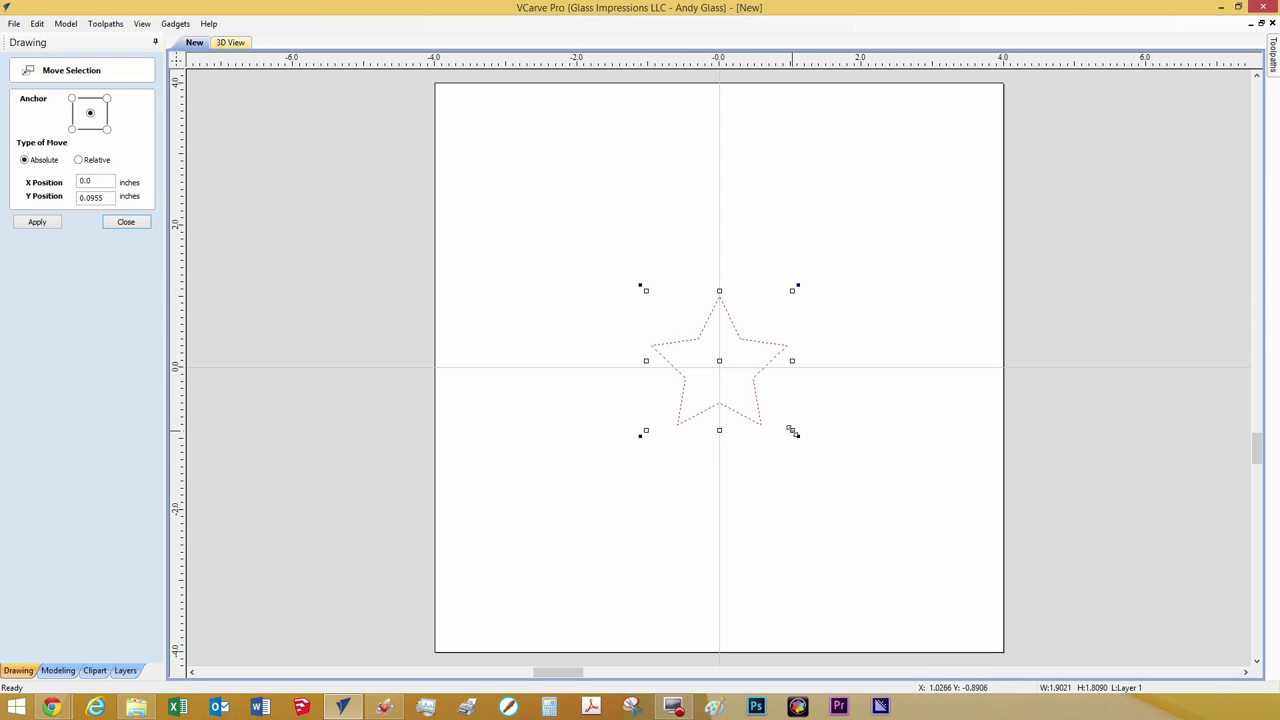
left_click_drag(791, 430, 886, 538)
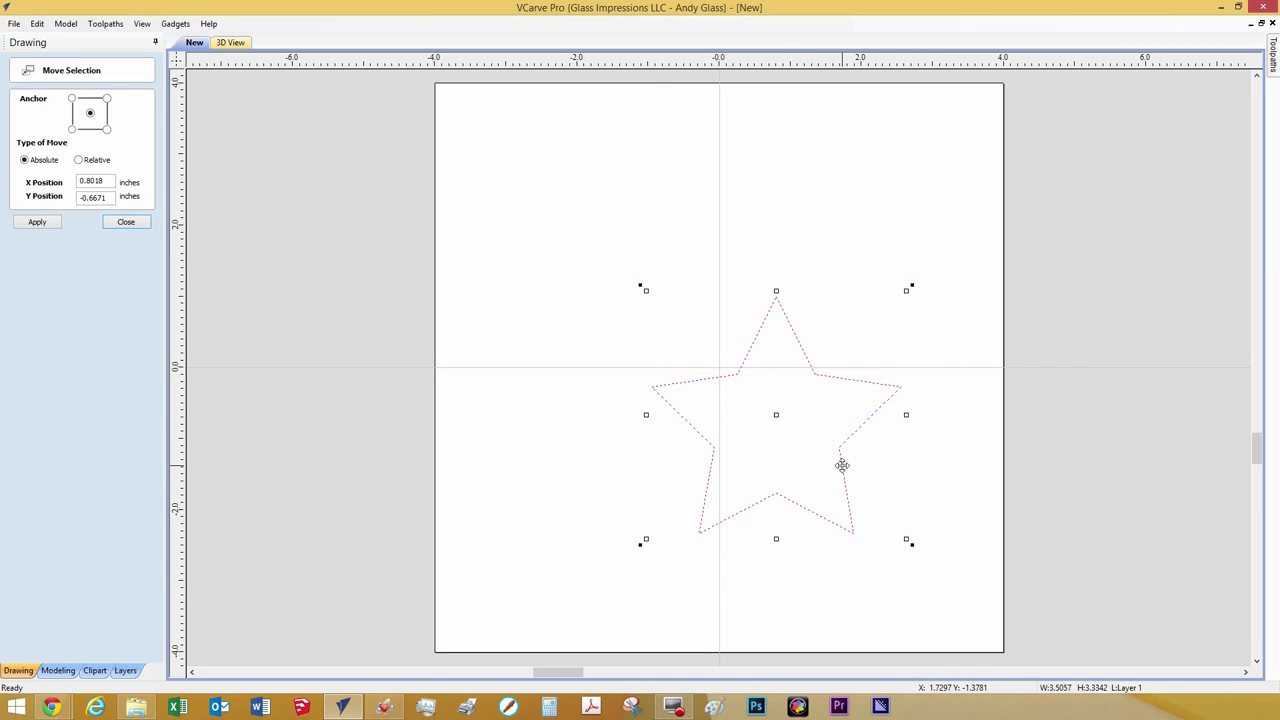
left_click_drag(842, 465, 784, 416)
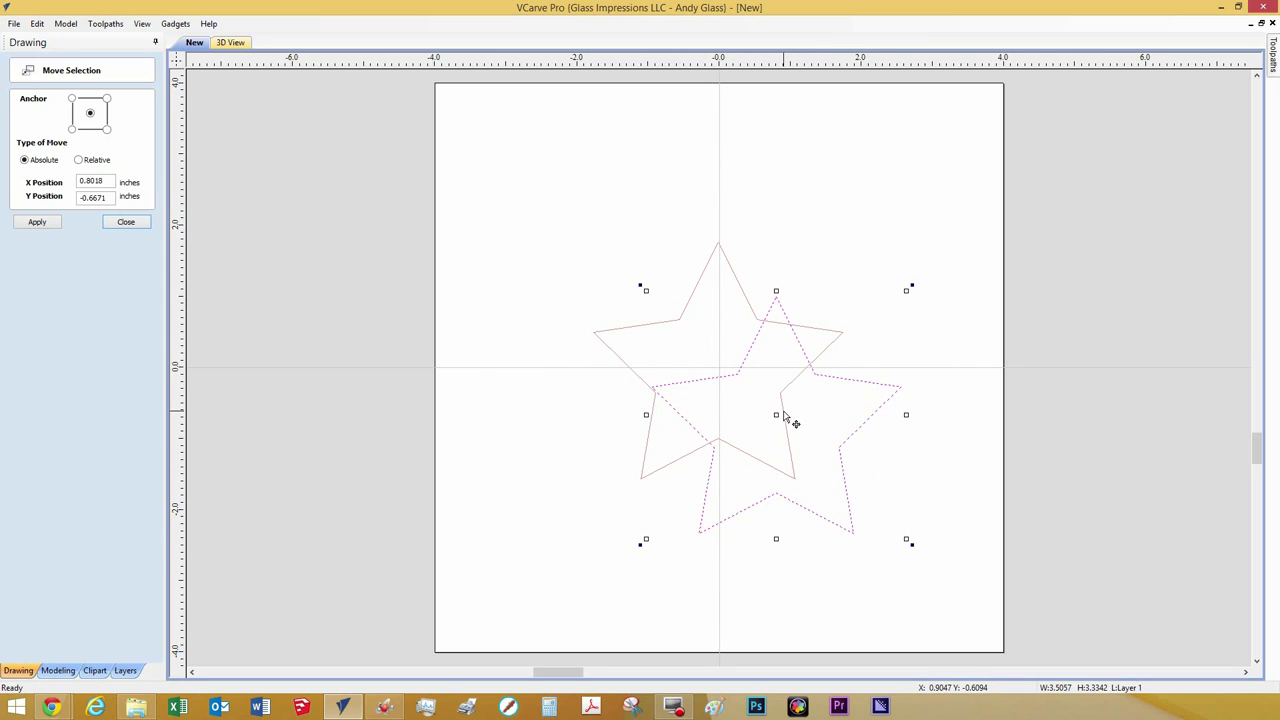
key("Escape")
left_click(891, 421)
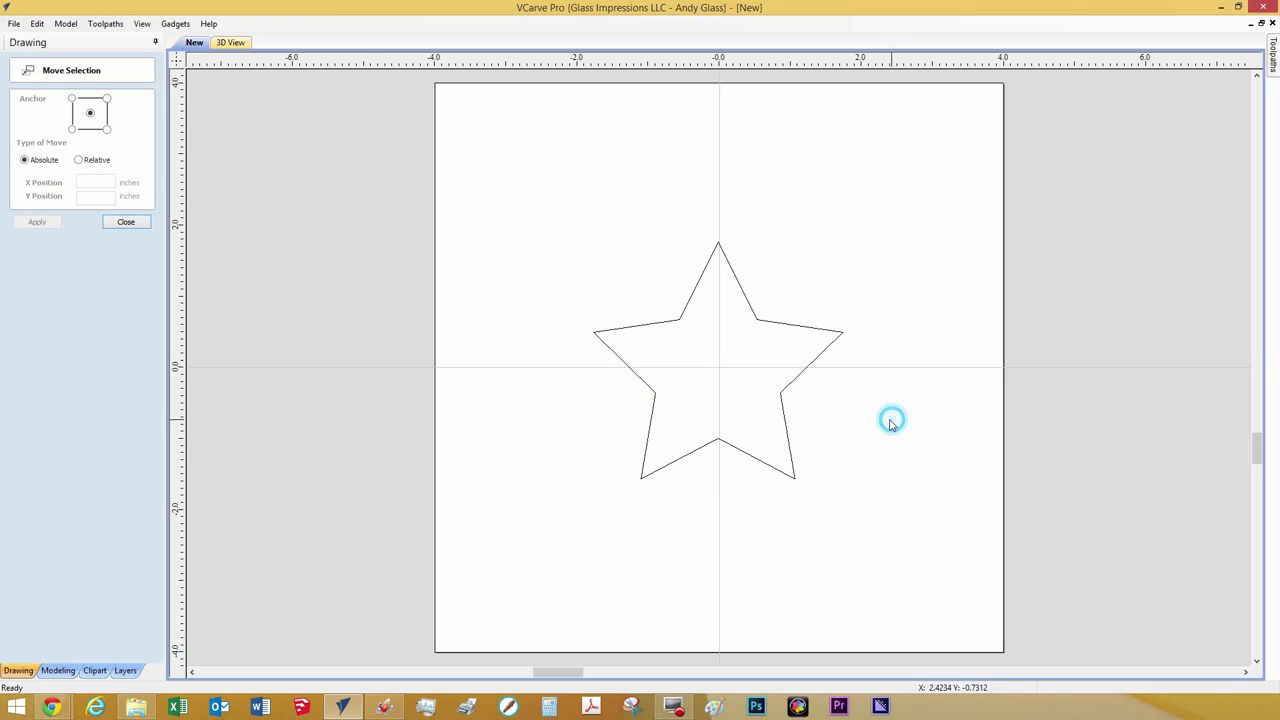
left_click(126, 221)
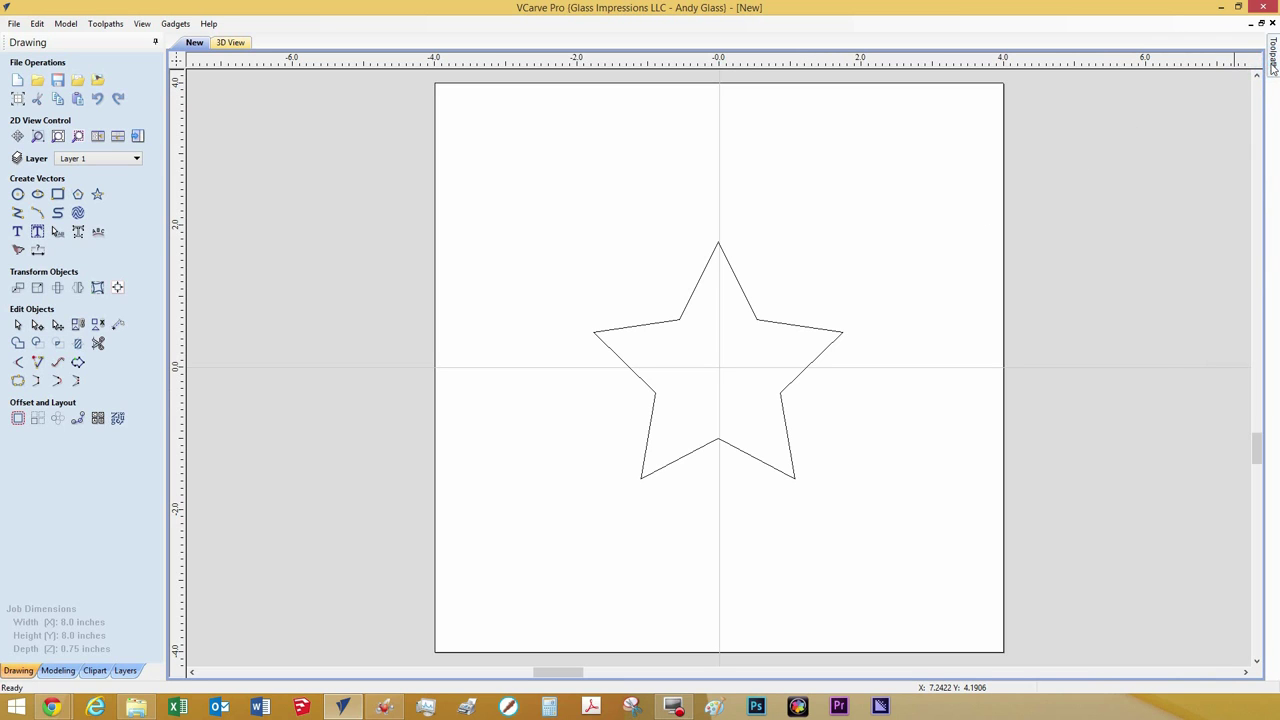
Pin the Toolpaths panel open and start a new 2D Profile toolpath
mouse_move(1273, 68)
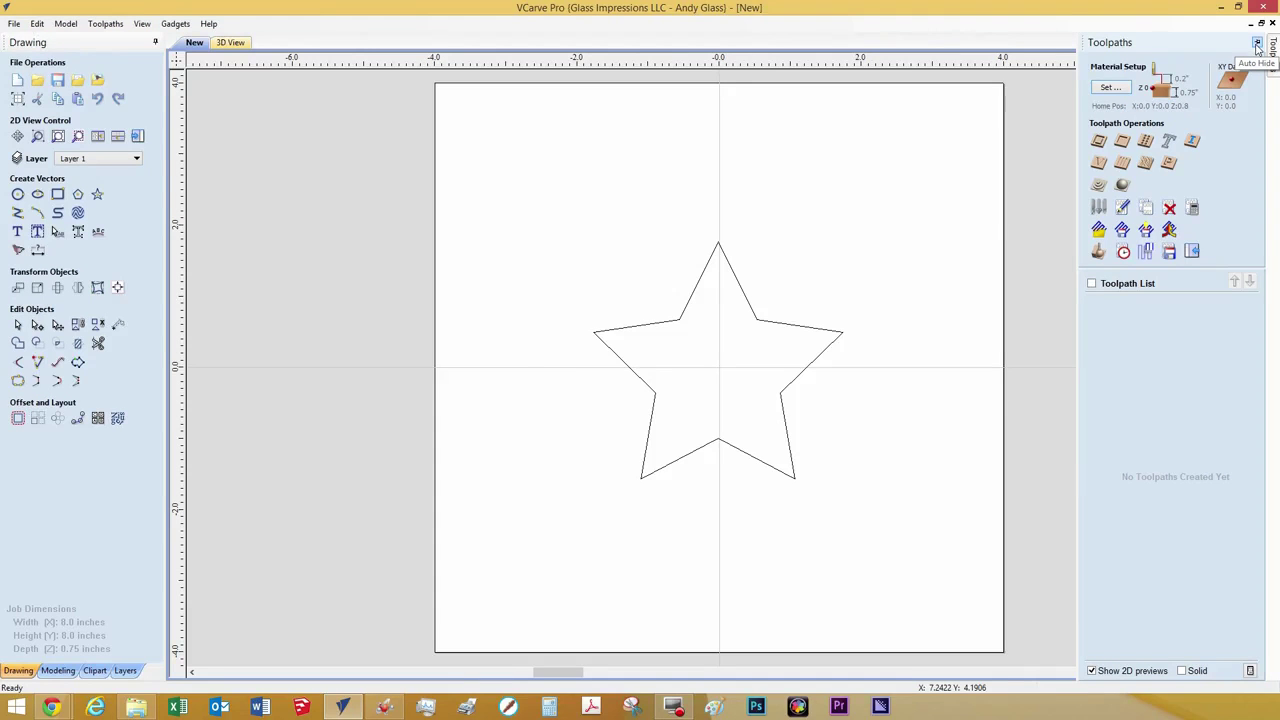
left_click(1257, 47)
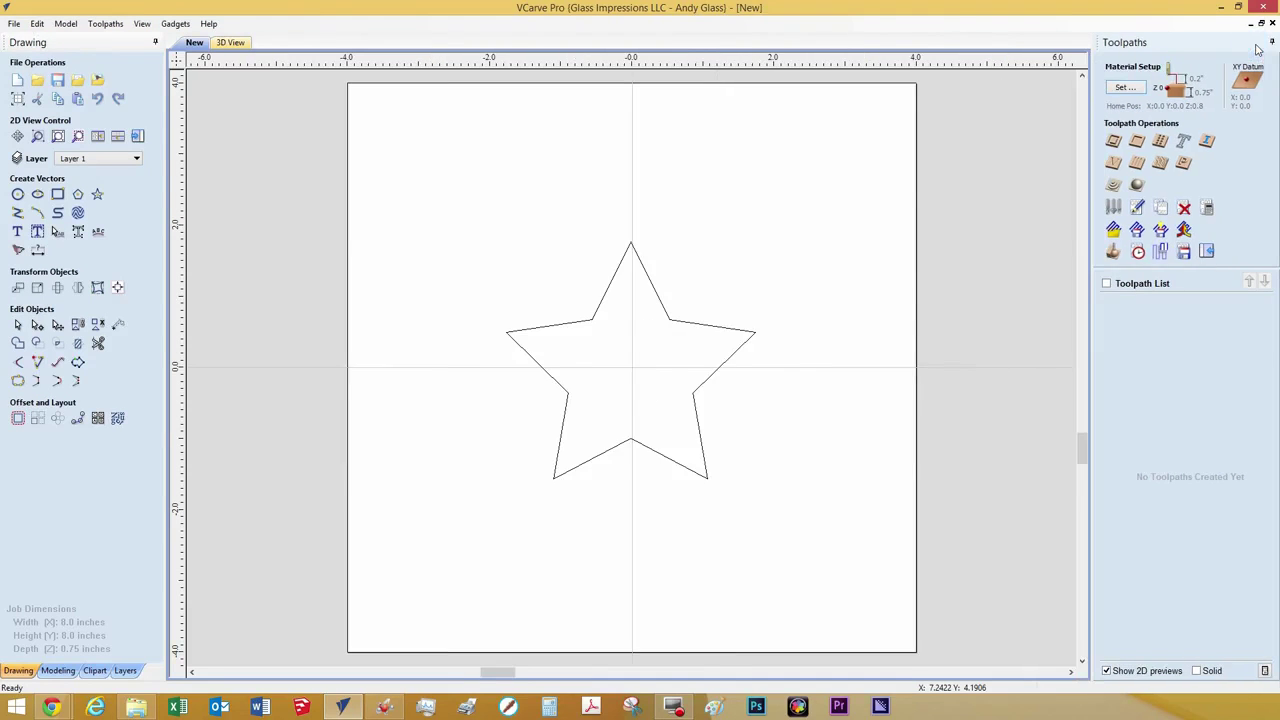
left_click(1113, 143)
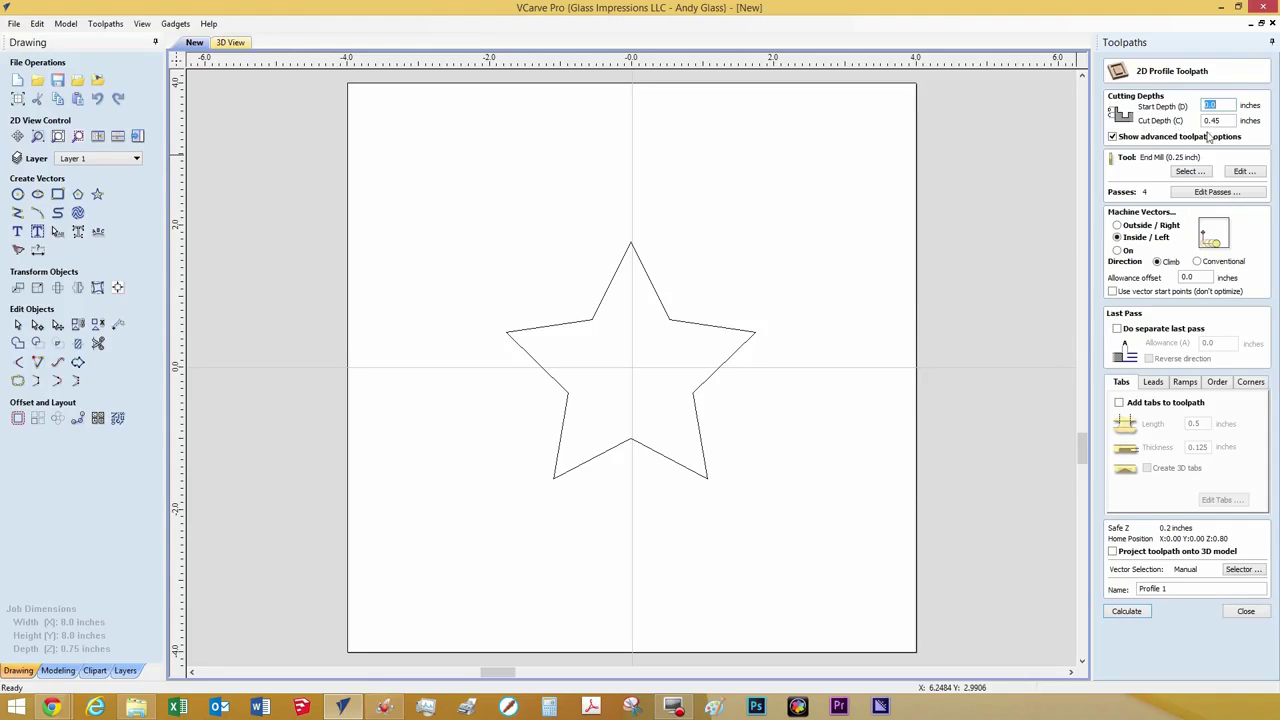
Change the profile cut depth to 0.76 inches for a single pass
left_click_drag(1222, 121, 1212, 121)
key("BackSpace")
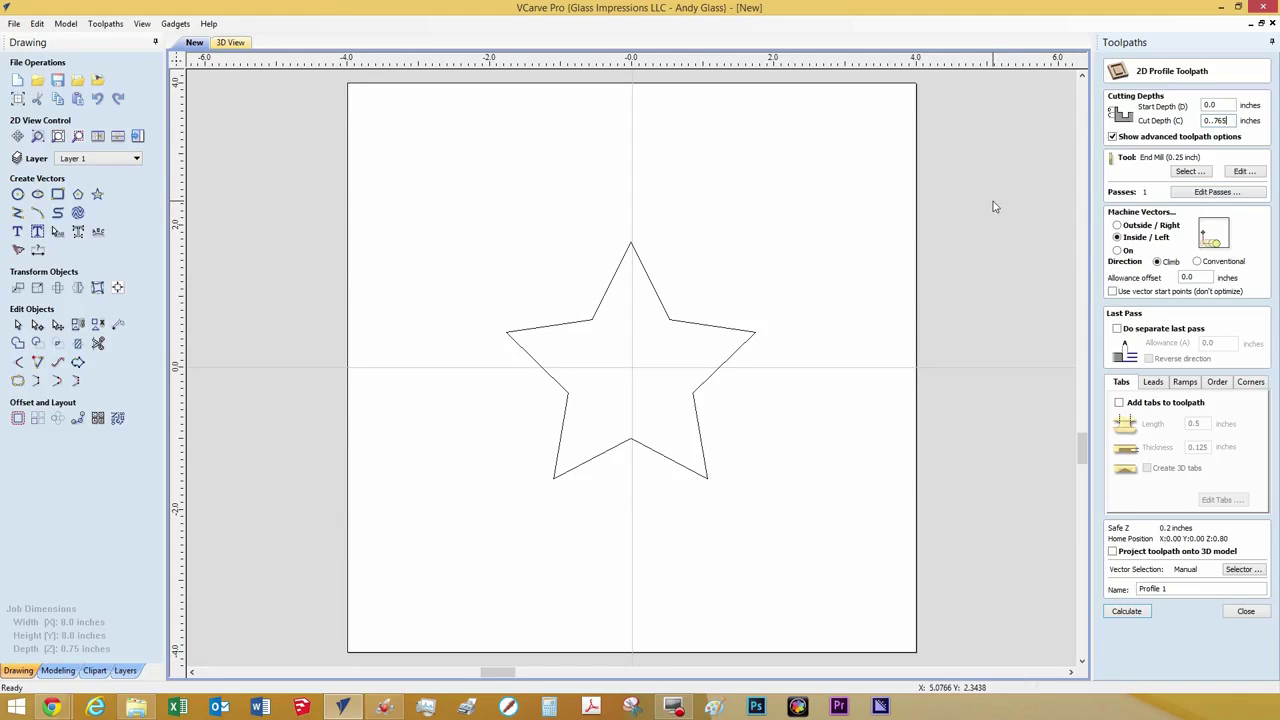
key("BackSpace")
left_click(1189, 173)
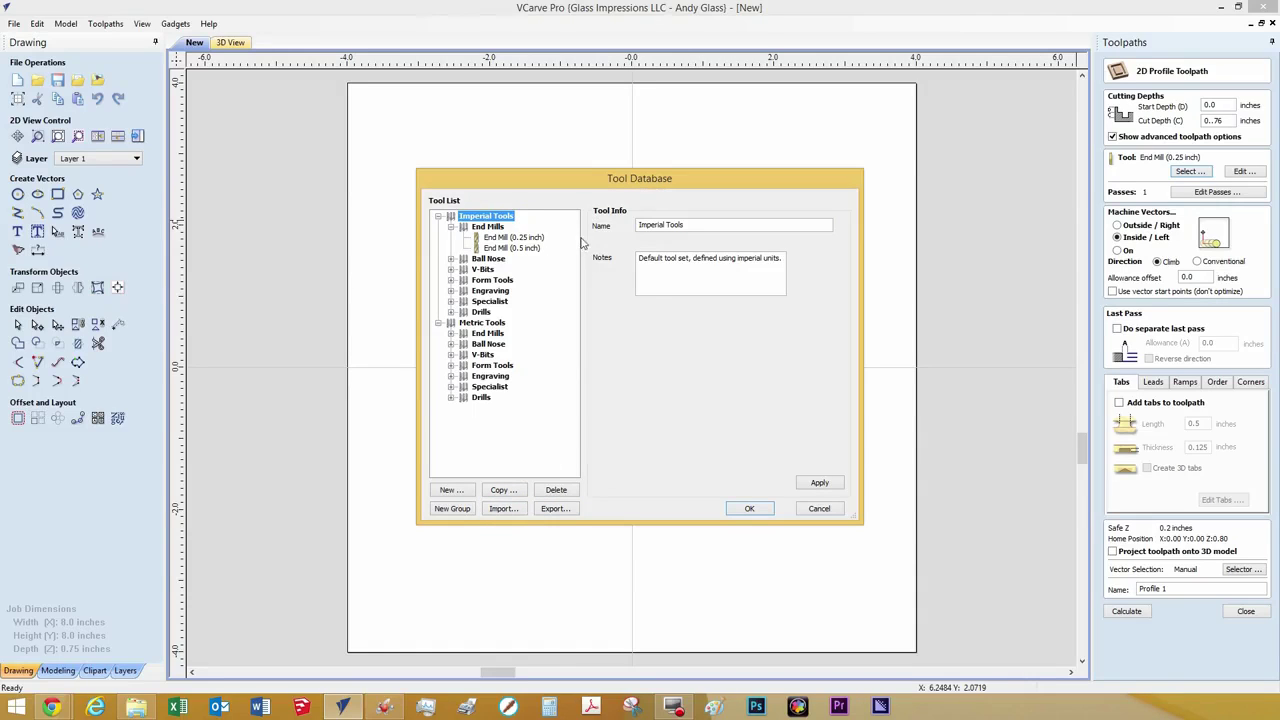
Choose the 0.25 inch End Mill and set its pass depth to 0.25
left_click(522, 238)
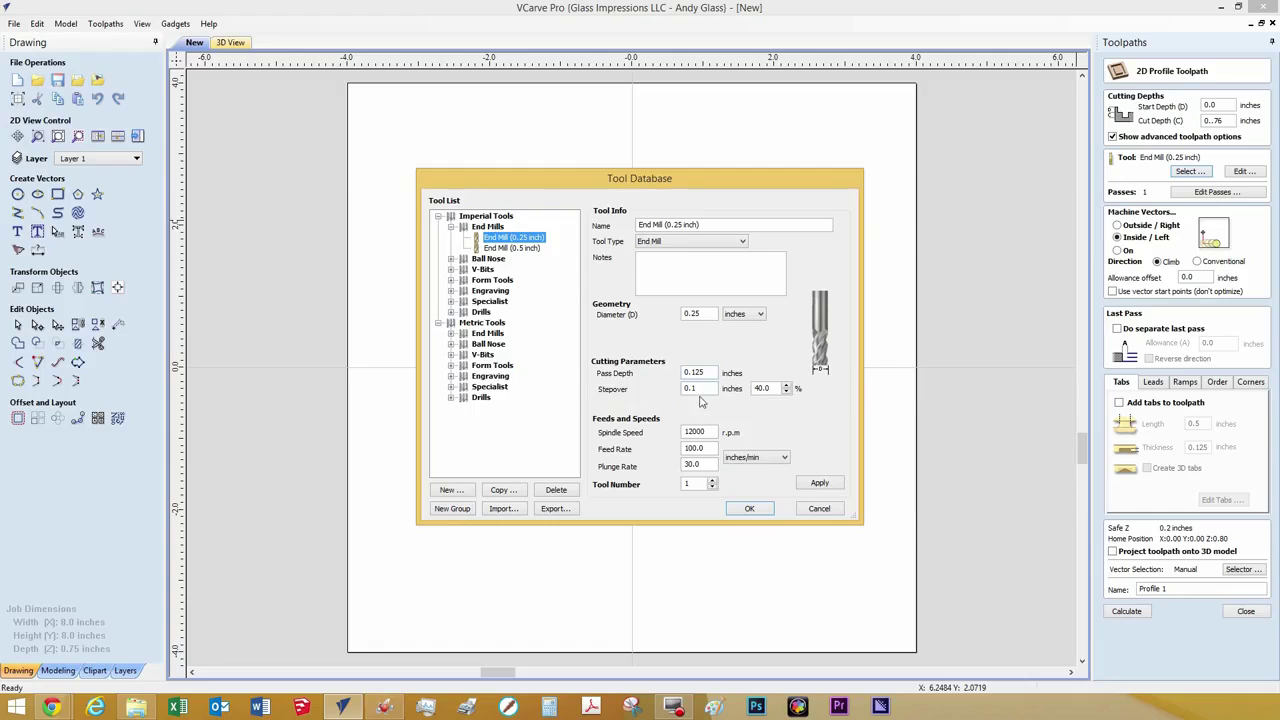
left_click_drag(712, 373, 698, 375)
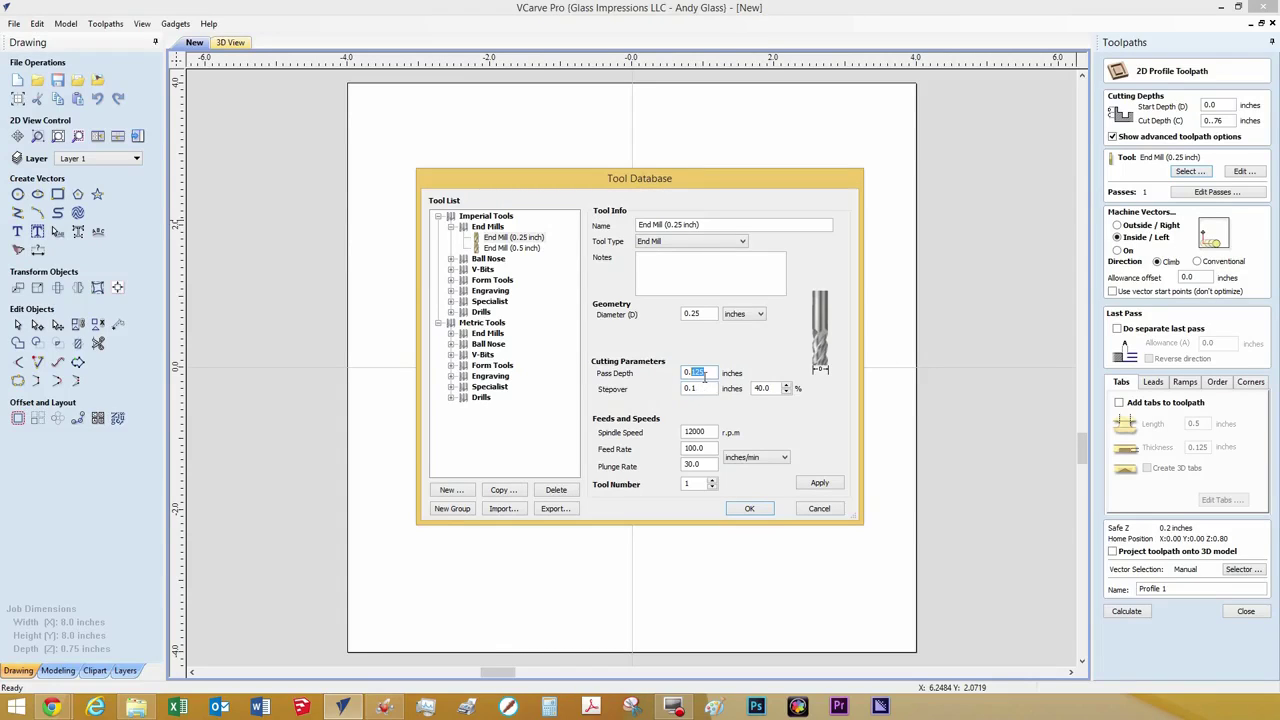
left_click(708, 373)
left_click_drag(706, 373, 697, 374)
key("BackSpace")
Give the end mill 24000 rpm spindle speed, 35 feed rate and 15 plunge rate, and apply
left_click_drag(718, 433, 640, 440)
type("240")
left_click_drag(708, 451, 624, 450)
type("35")
left_click_drag(712, 467, 668, 467)
type("15")
left_click(819, 484)
Close the Tool Database and set the profile to machine outside the star
left_click(757, 508)
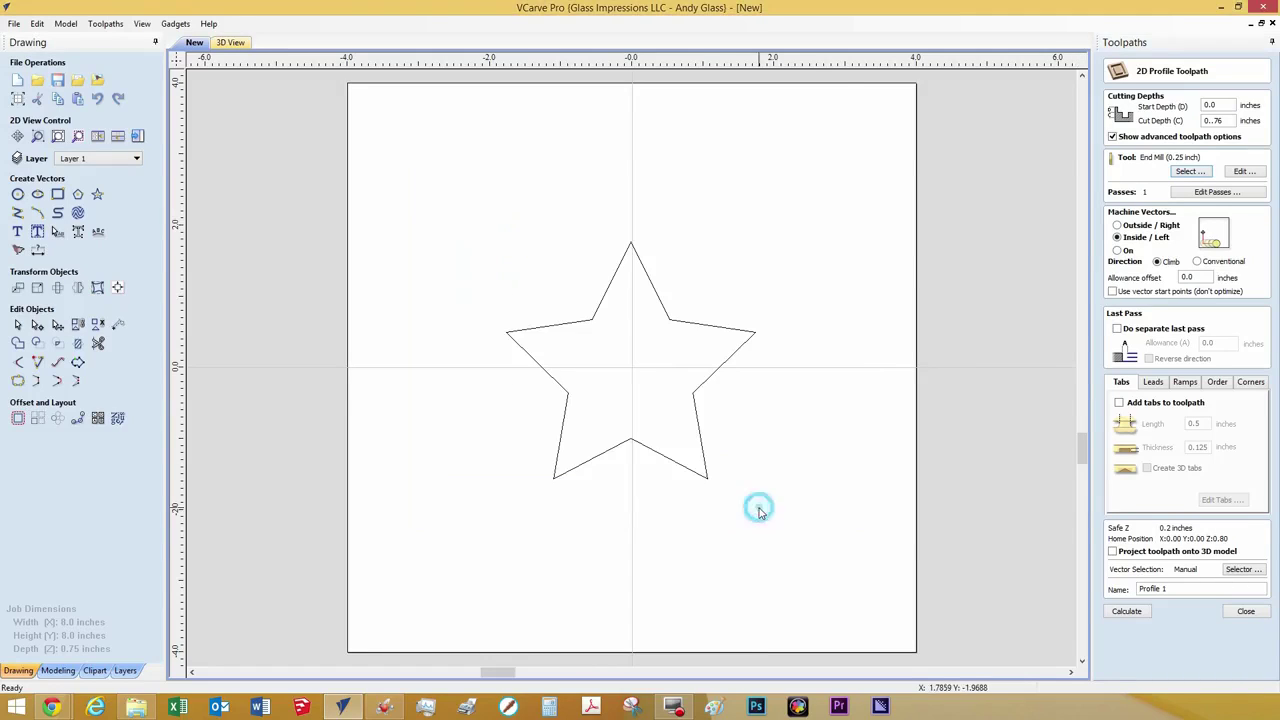
left_click(1136, 226)
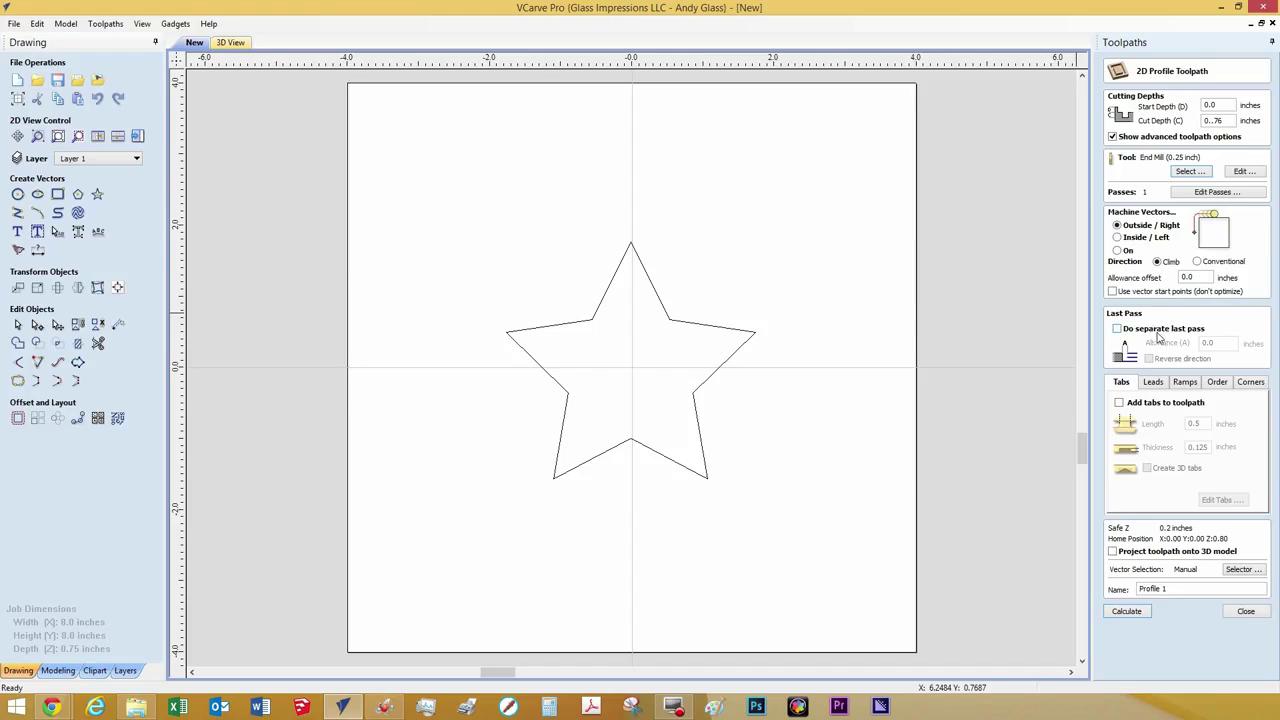
left_click(1140, 237)
left_click(1140, 225)
Enable tabs on the toolpath, 0.5 inch long and 0.25 inch thick
left_click(1119, 402)
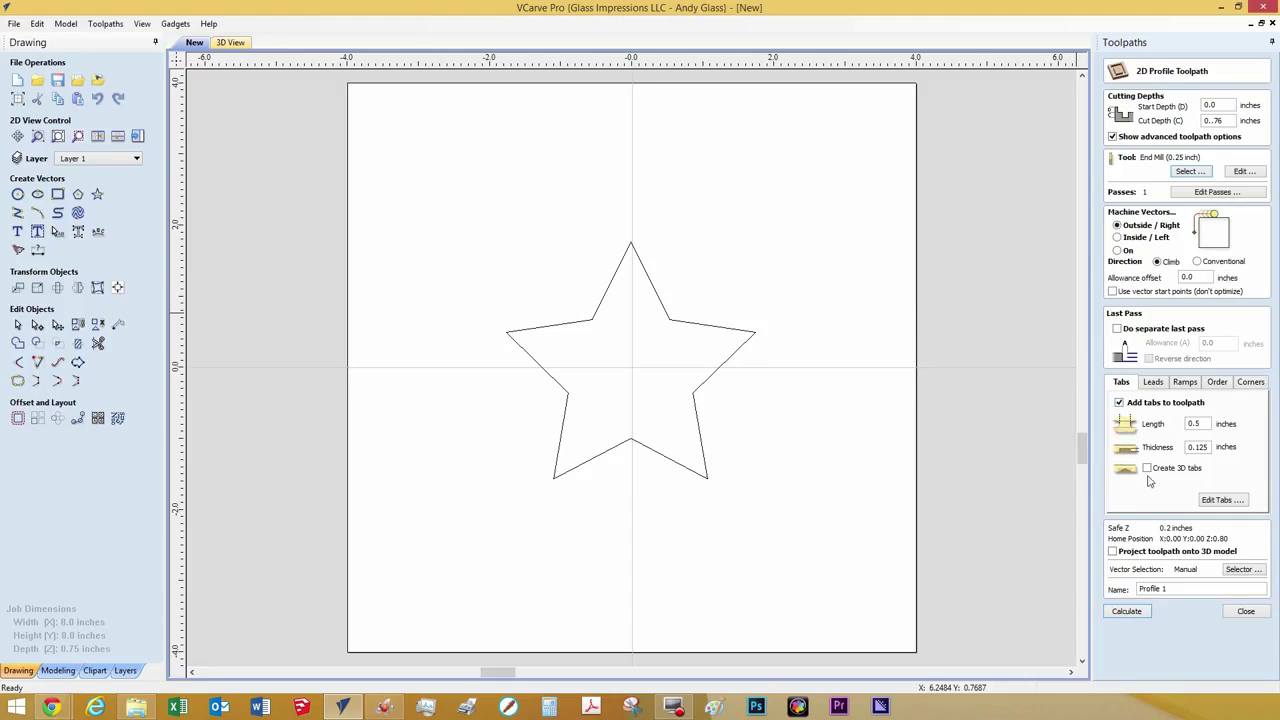
left_click(1202, 424)
double_click(1199, 447)
type("0.")
Select the star outline and begin adding tabs to its profile
left_click(1218, 501)
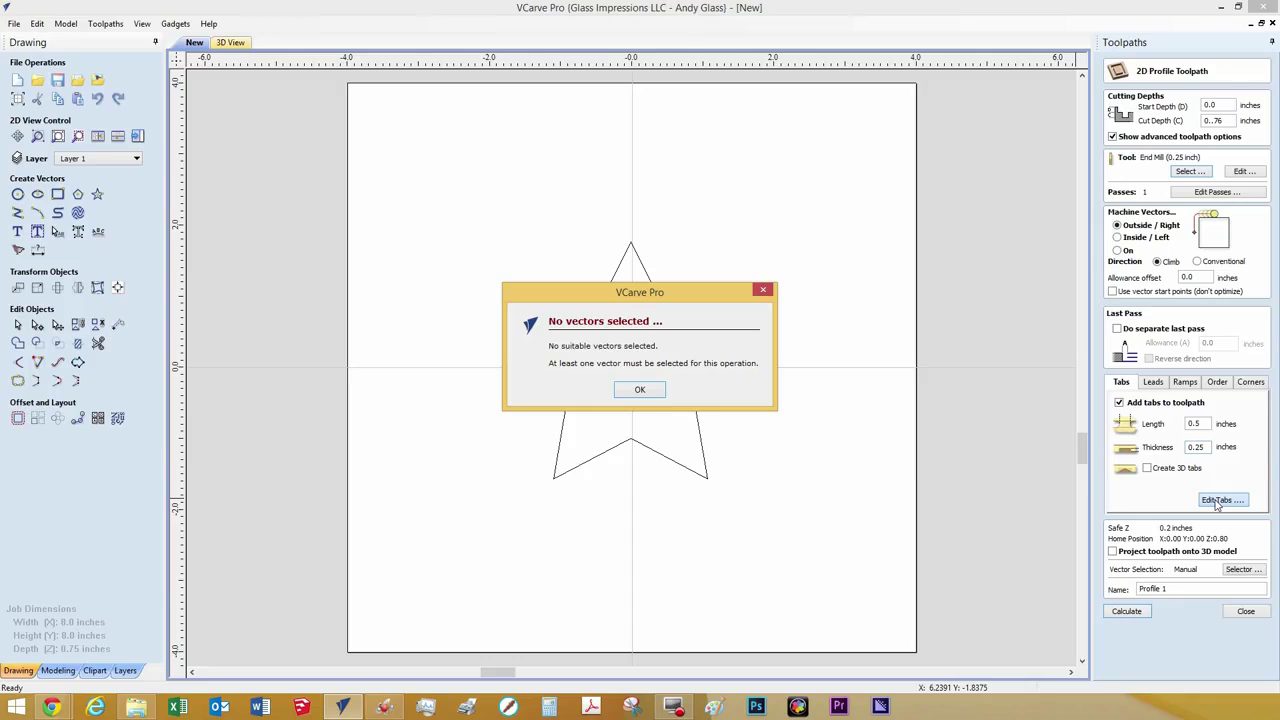
left_click(655, 389)
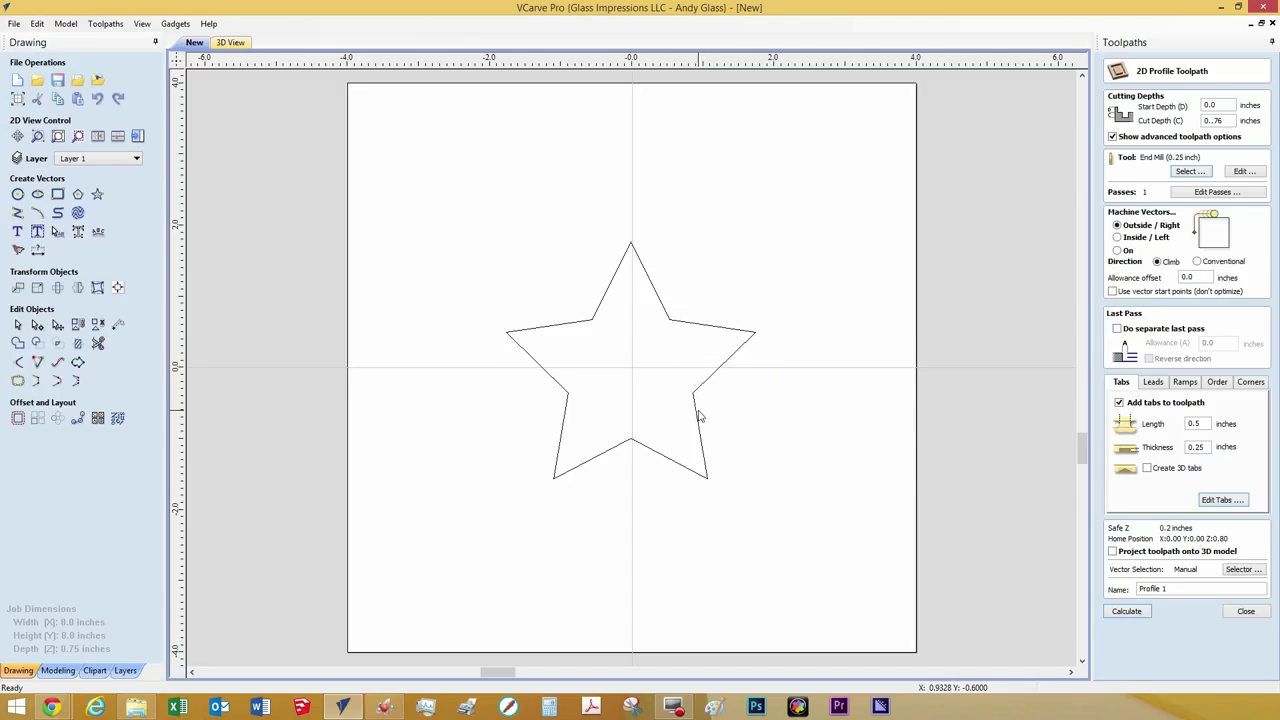
left_click(697, 417)
left_click(1220, 500)
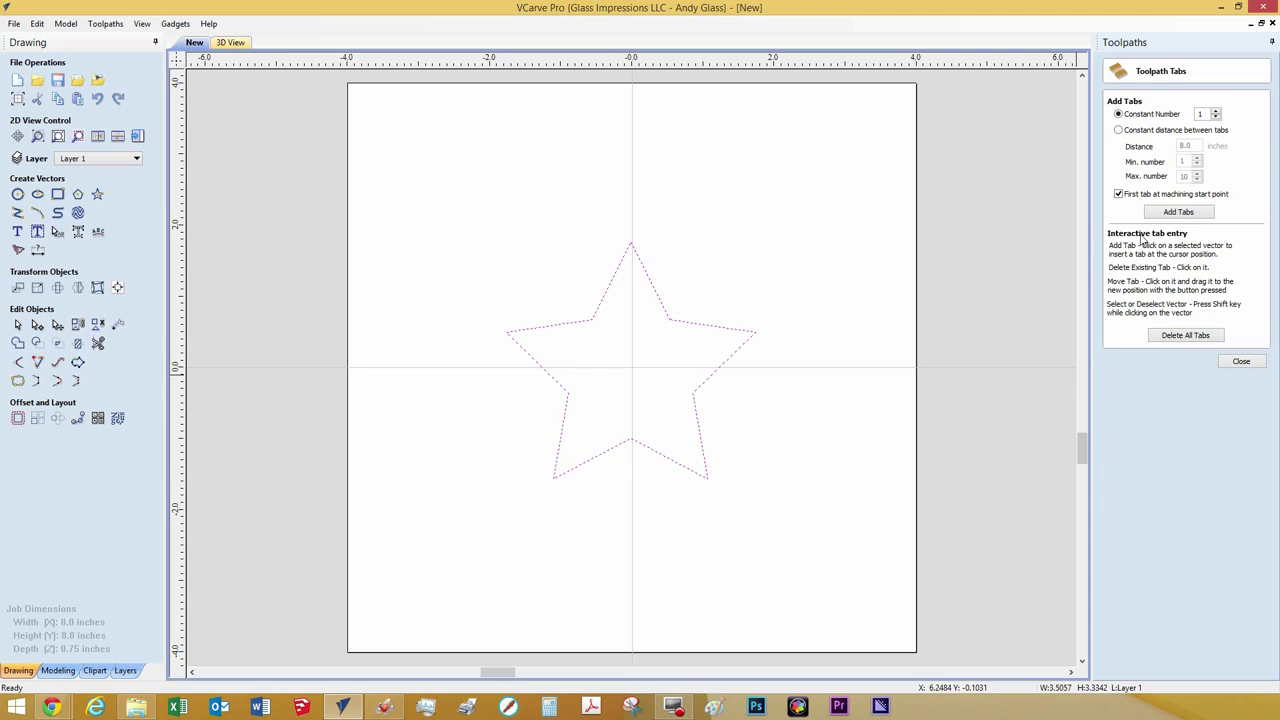
left_click(1158, 213)
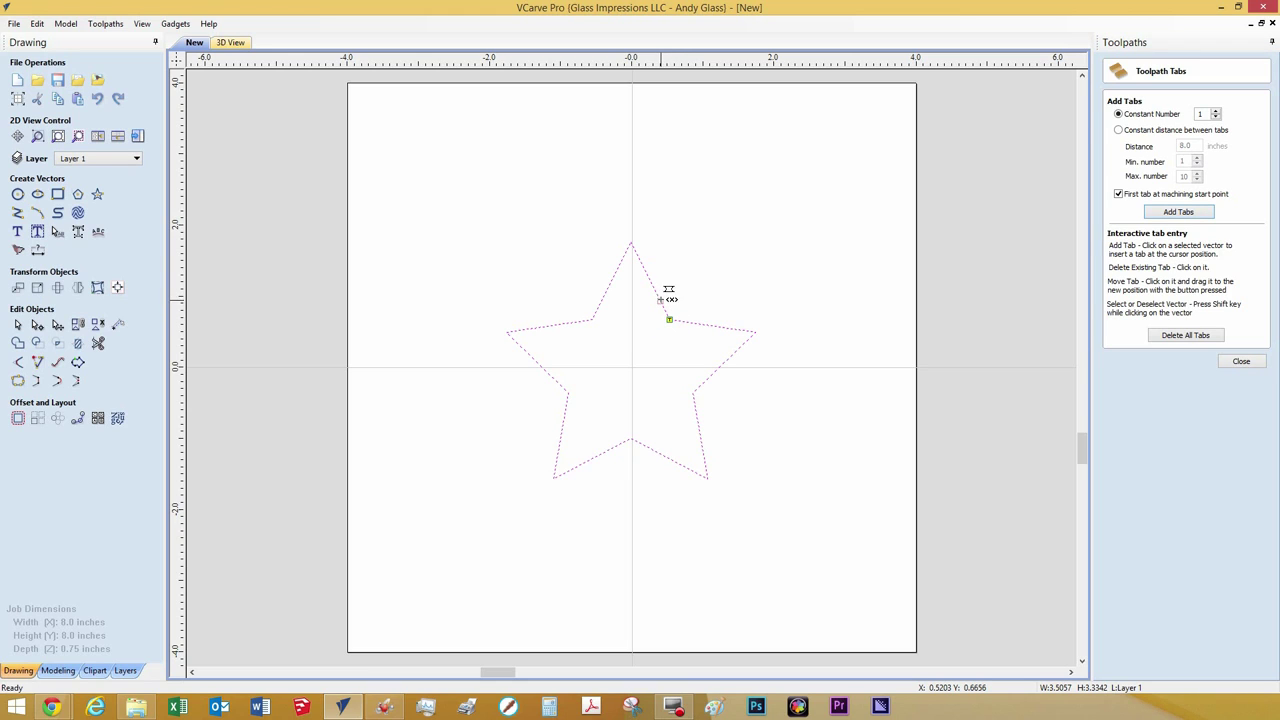
Rearrange the tabs until four remain, one per upper and lower side edge
left_click_drag(662, 282, 663, 284)
left_click(609, 288)
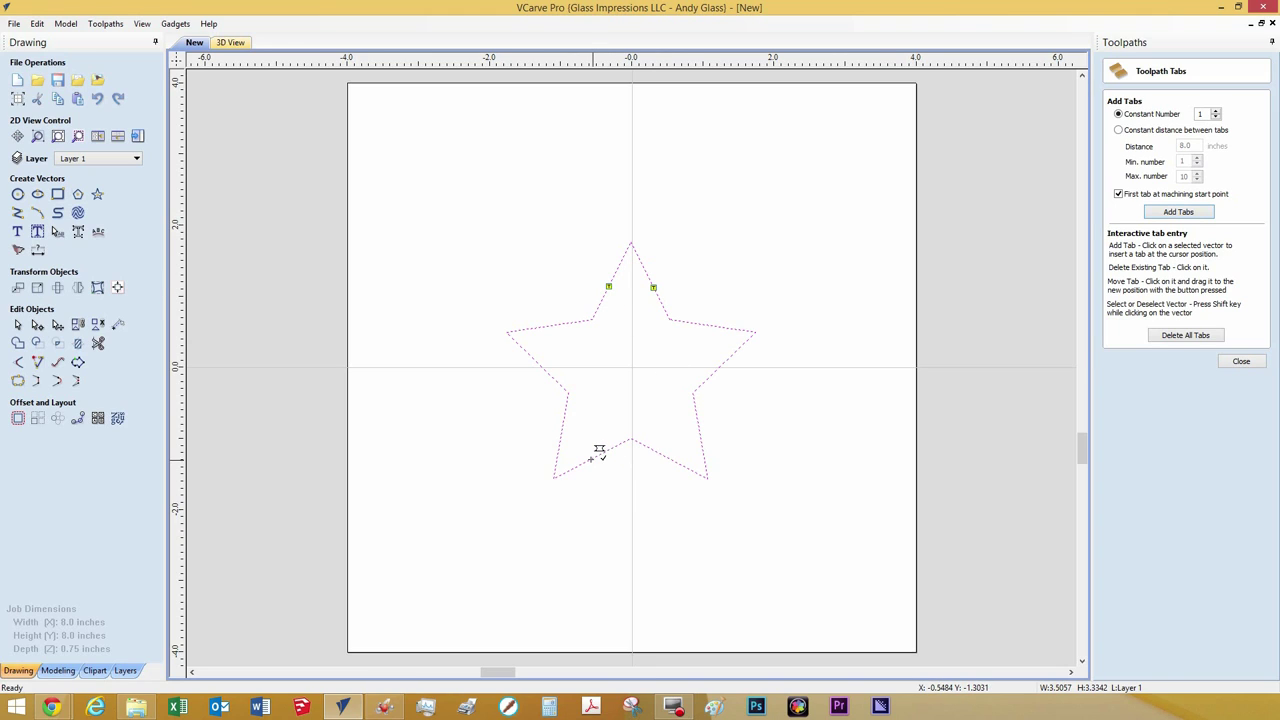
left_click(562, 434)
left_click(700, 437)
left_click(706, 322)
left_click(653, 288)
left_click(608, 287)
left_click(557, 323)
Name the toolpath 'Outside Star Profile', calculate it and return to the 2D view
left_click(1241, 361)
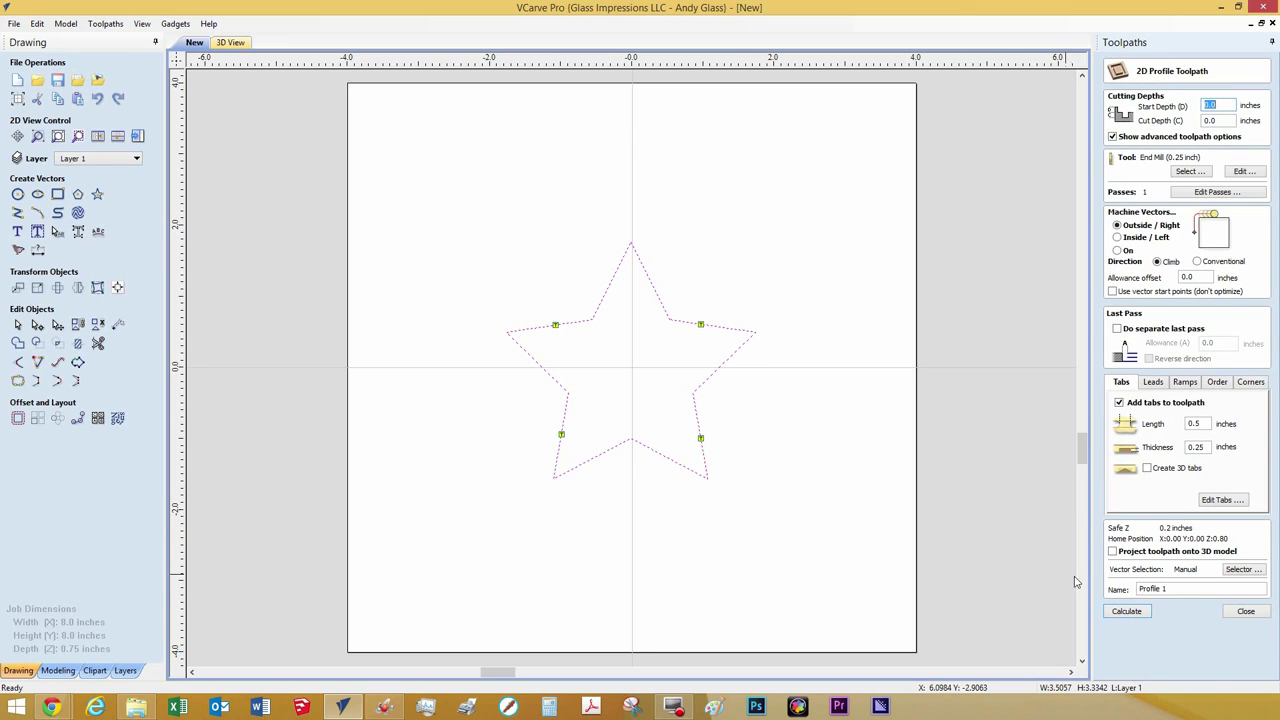
left_click(1193, 590)
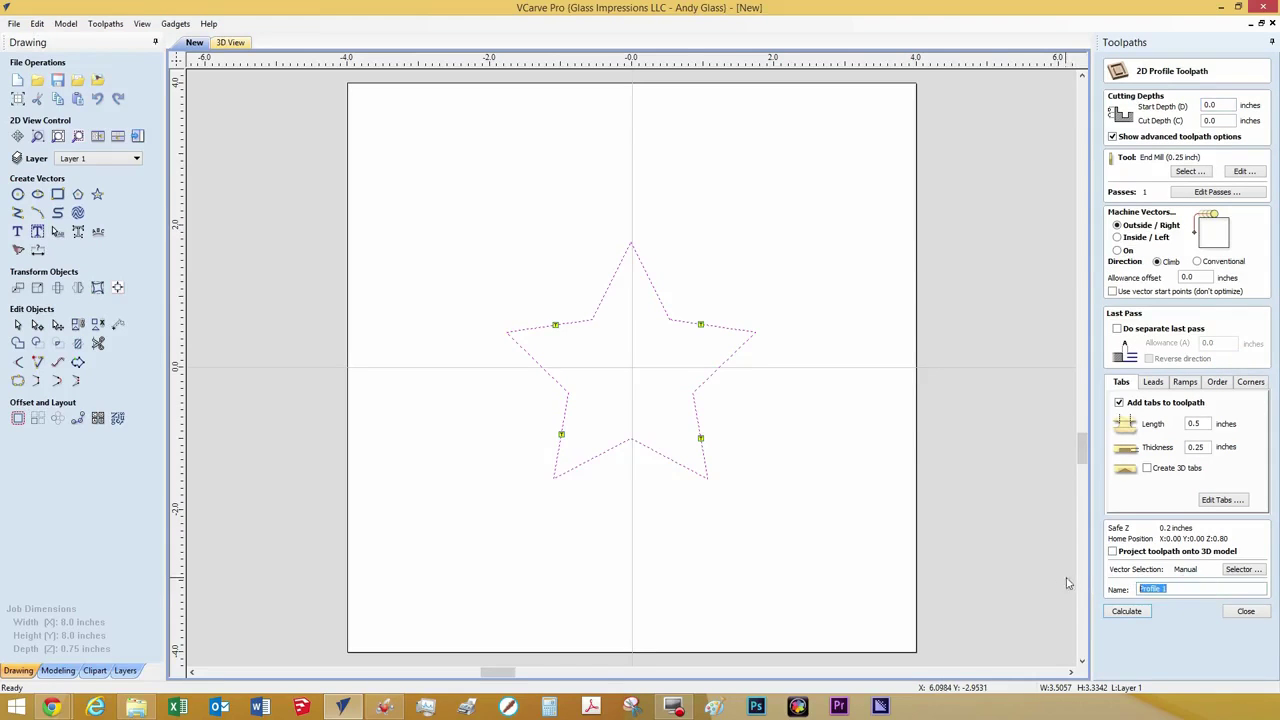
type("Outside Star")
left_click(1127, 611)
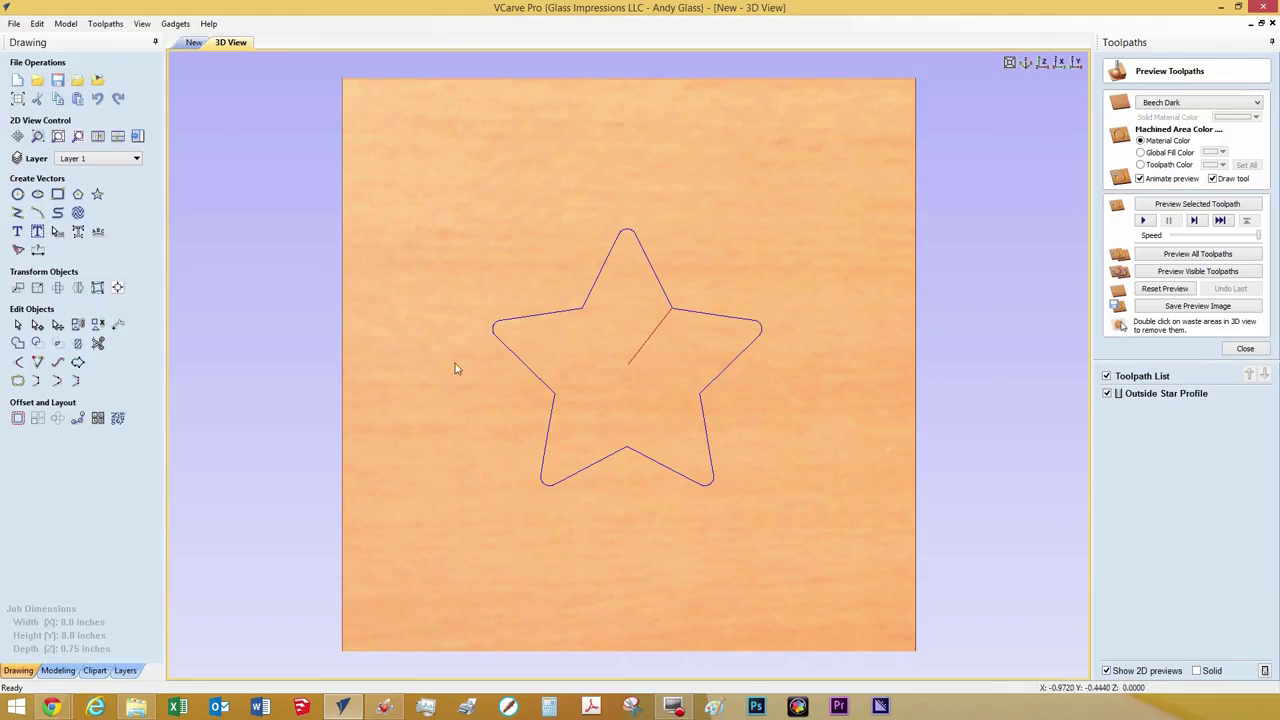
left_click(193, 43)
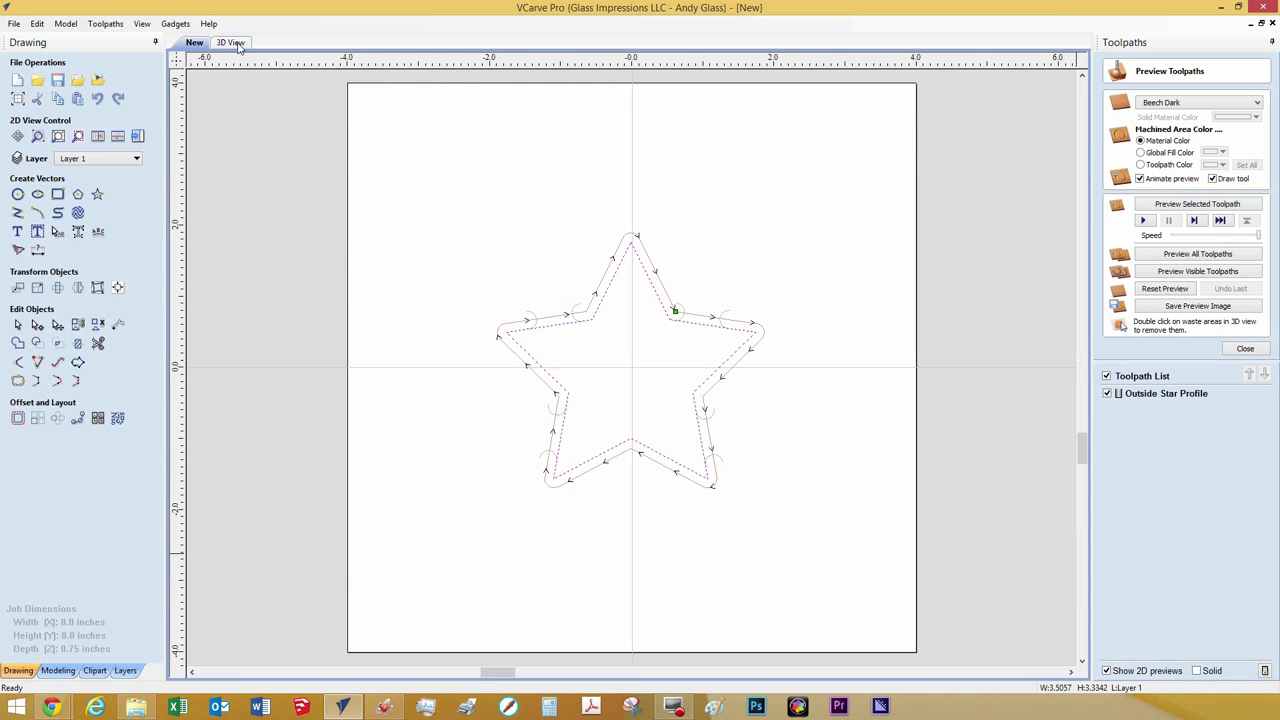
Simulate the star toolpath in 3D at about half speed, then view the cut star from above
left_click(230, 43)
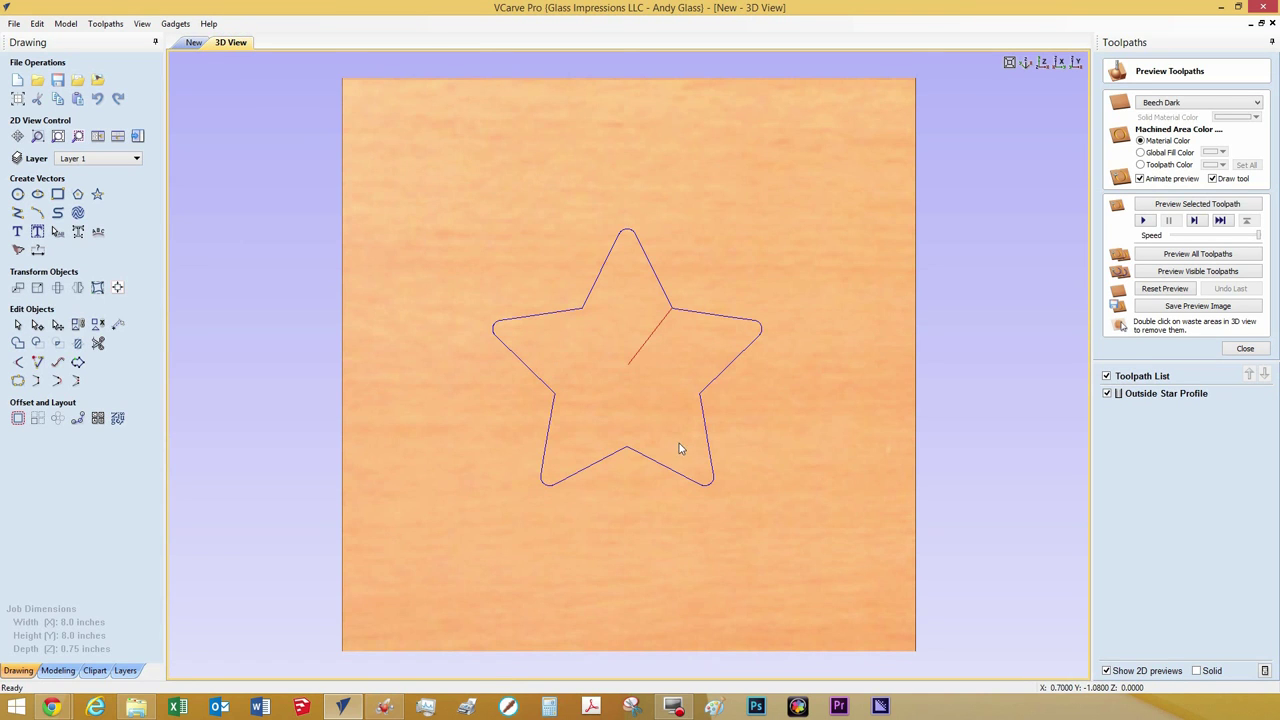
left_click_drag(666, 537, 554, 220)
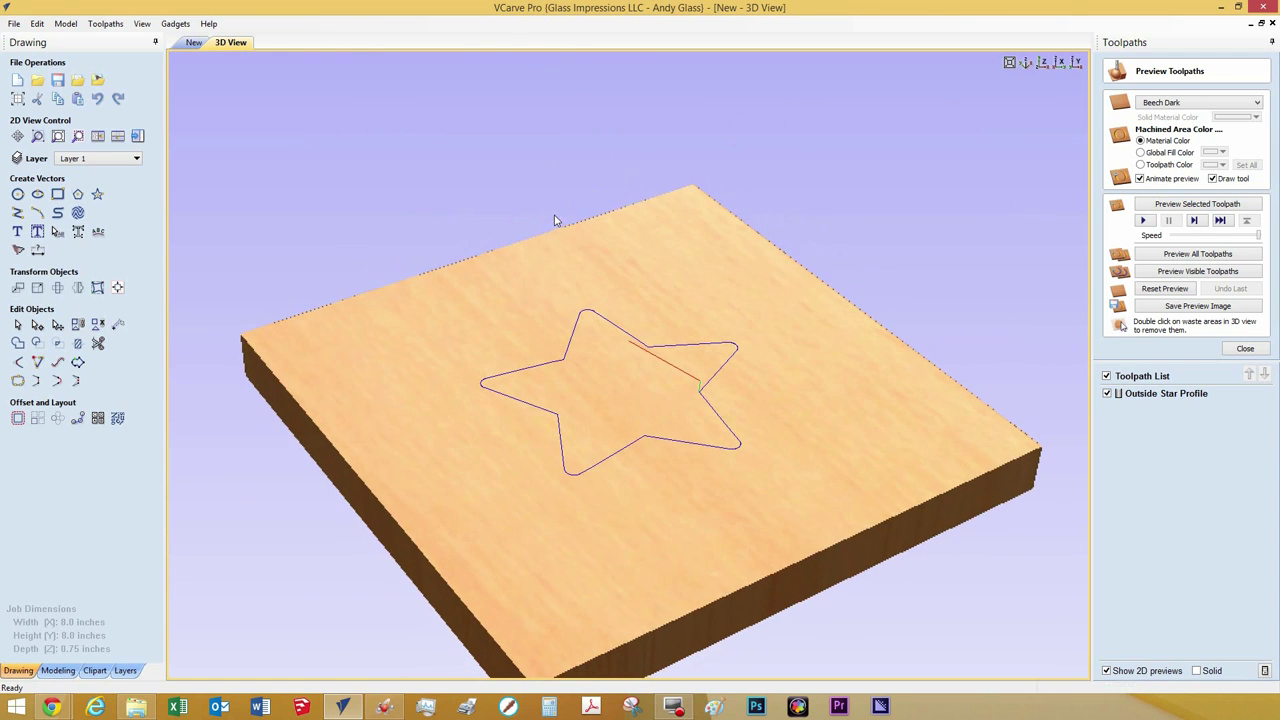
left_click(1182, 236)
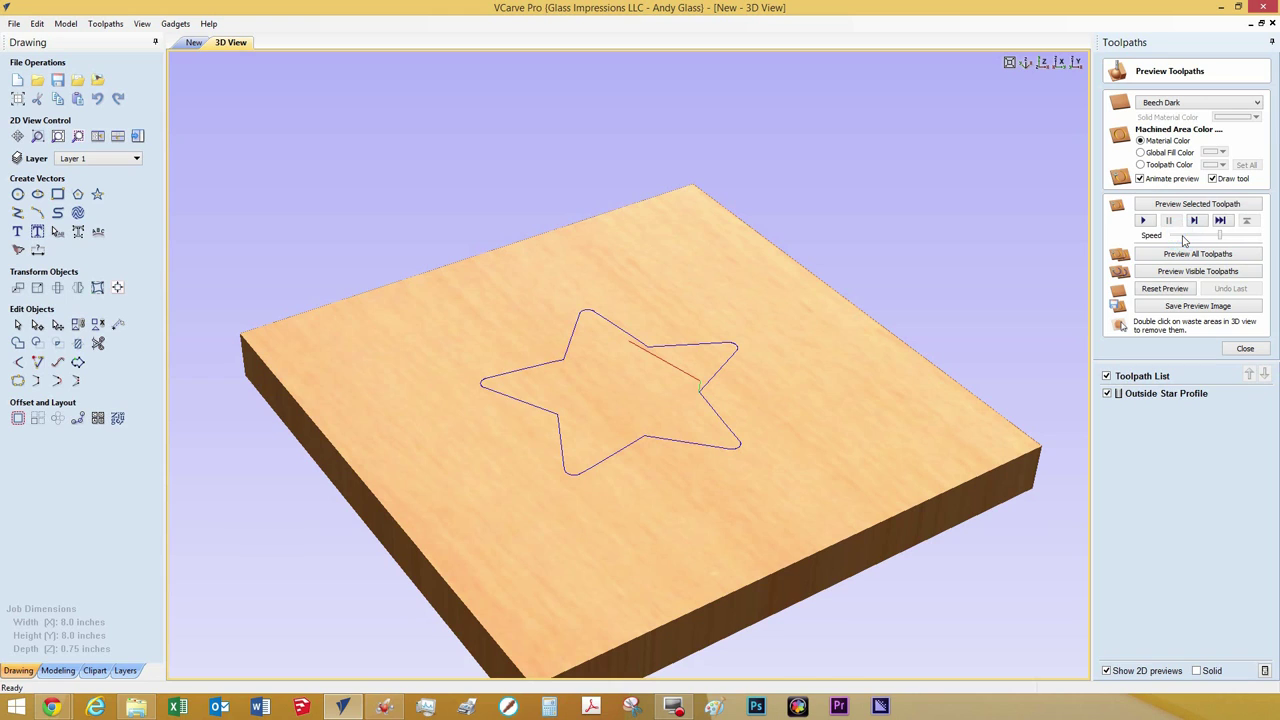
left_click(1181, 236)
left_click(1145, 221)
left_click(1200, 205)
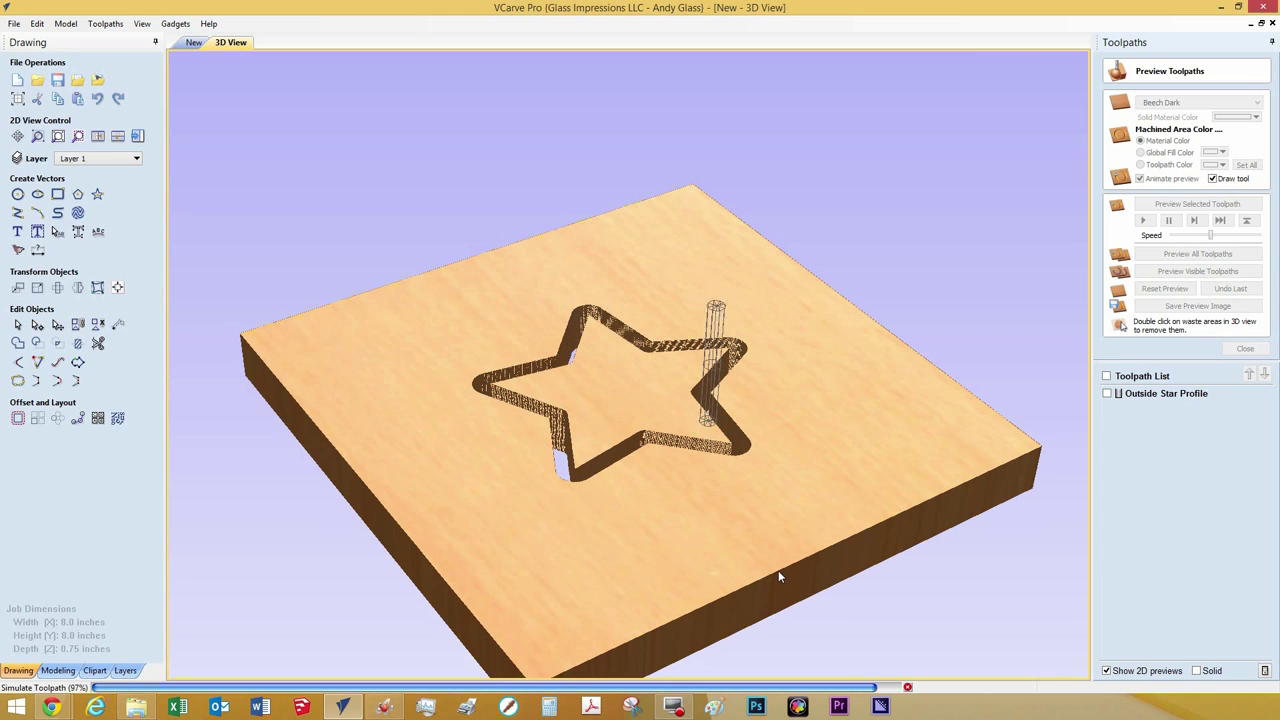
left_click_drag(532, 332, 662, 427)
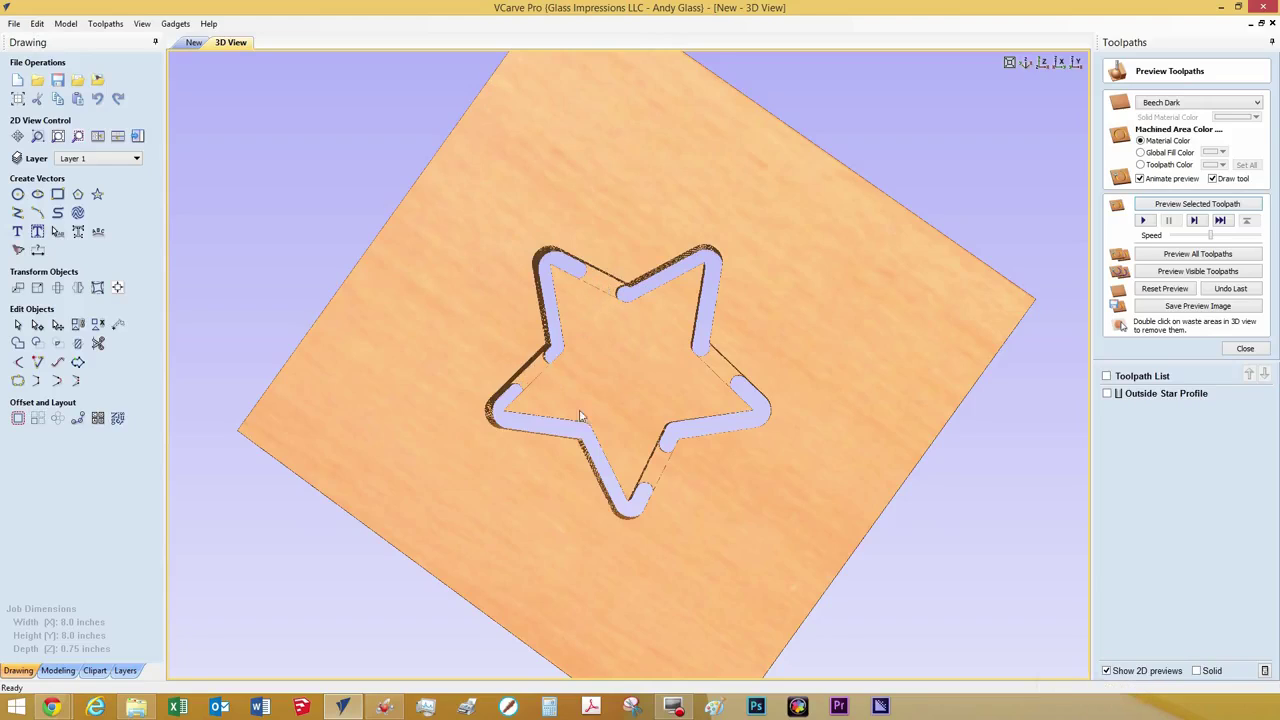
Select the Outside Star Profile toolpath for saving with the CNCShark-USB Arcs (inch) post processor
left_click(1107, 394)
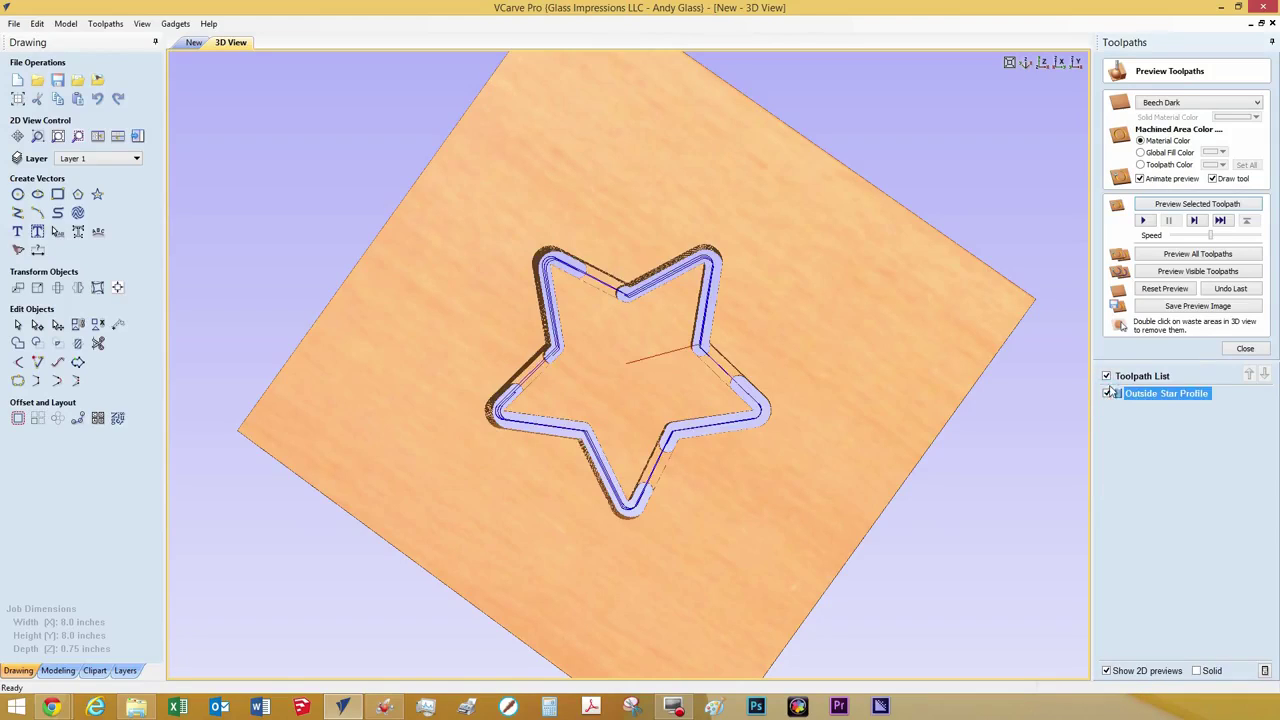
left_click(1262, 350)
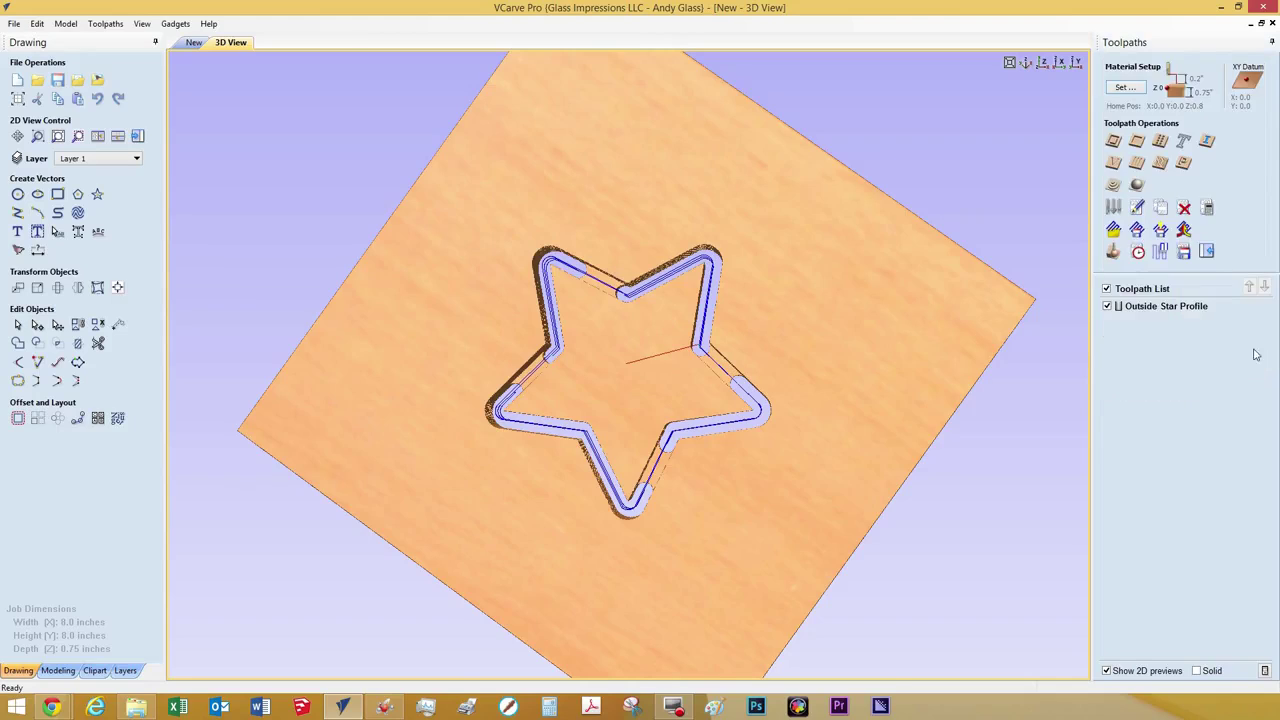
left_click(1184, 254)
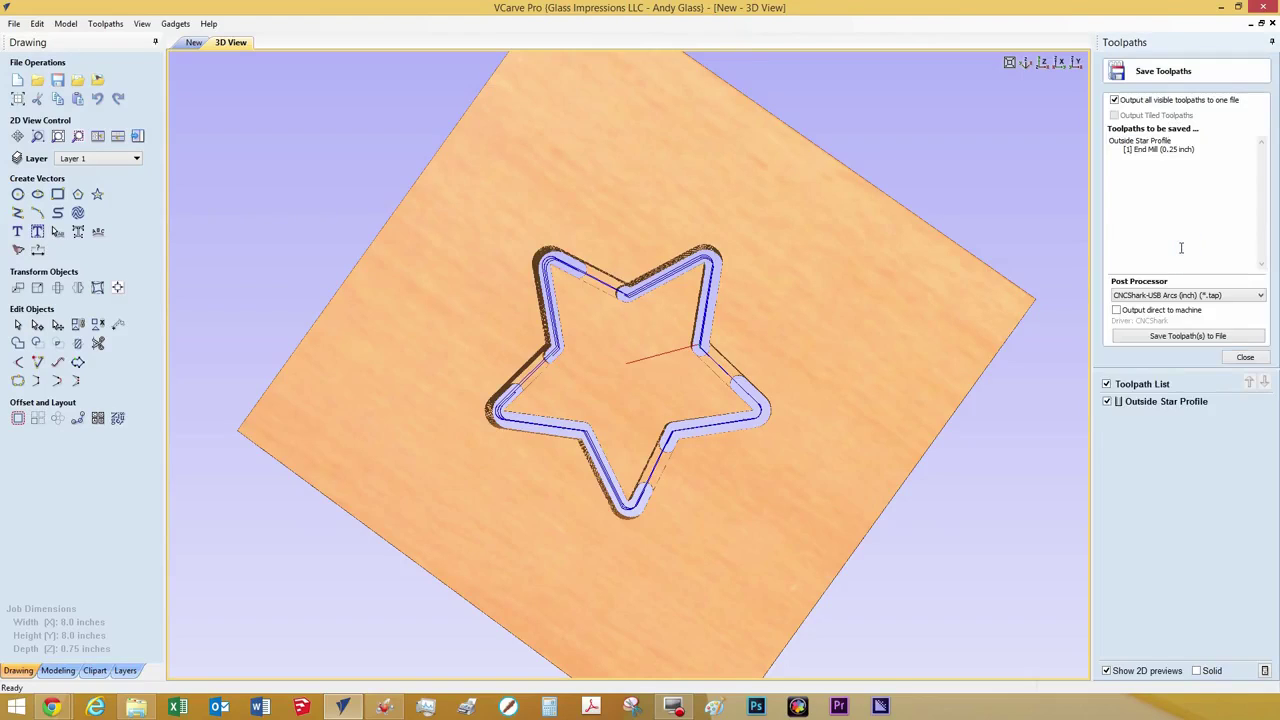
left_click(1179, 296)
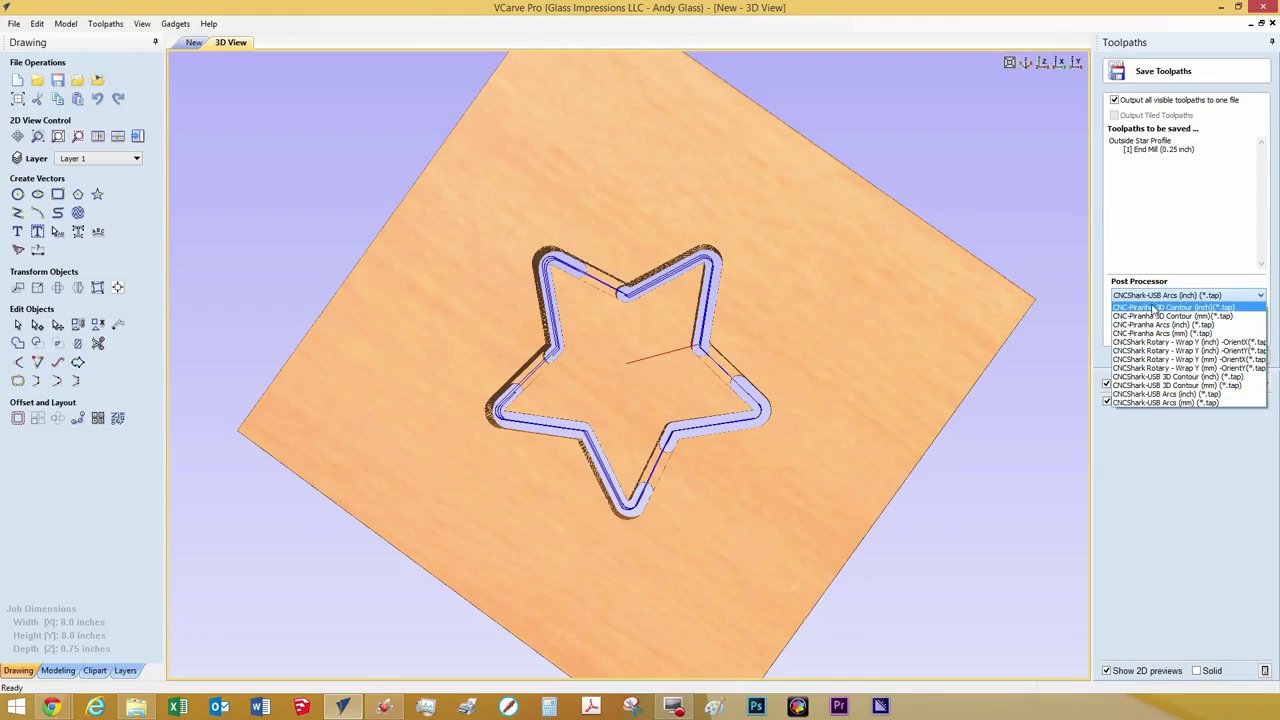
left_click(1153, 395)
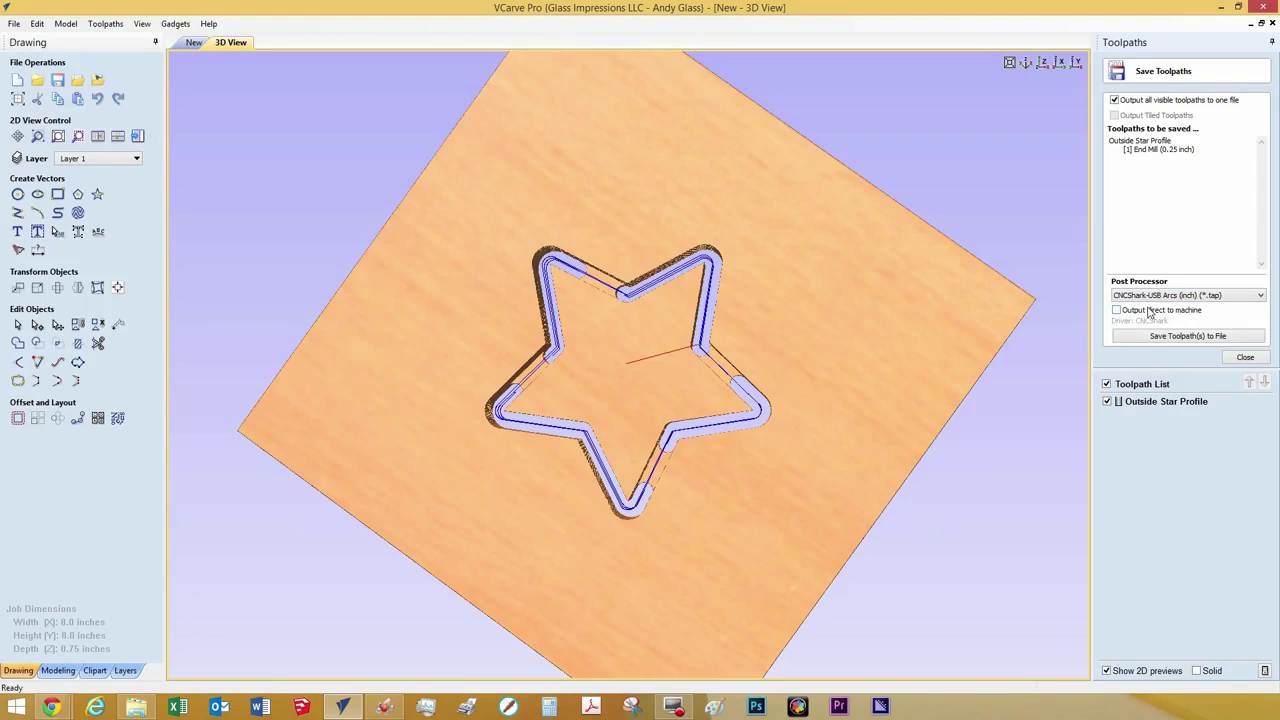
Save the toolpath as Outside Star Profile.tap in the Woodworking/CNC folder
left_click(1161, 339)
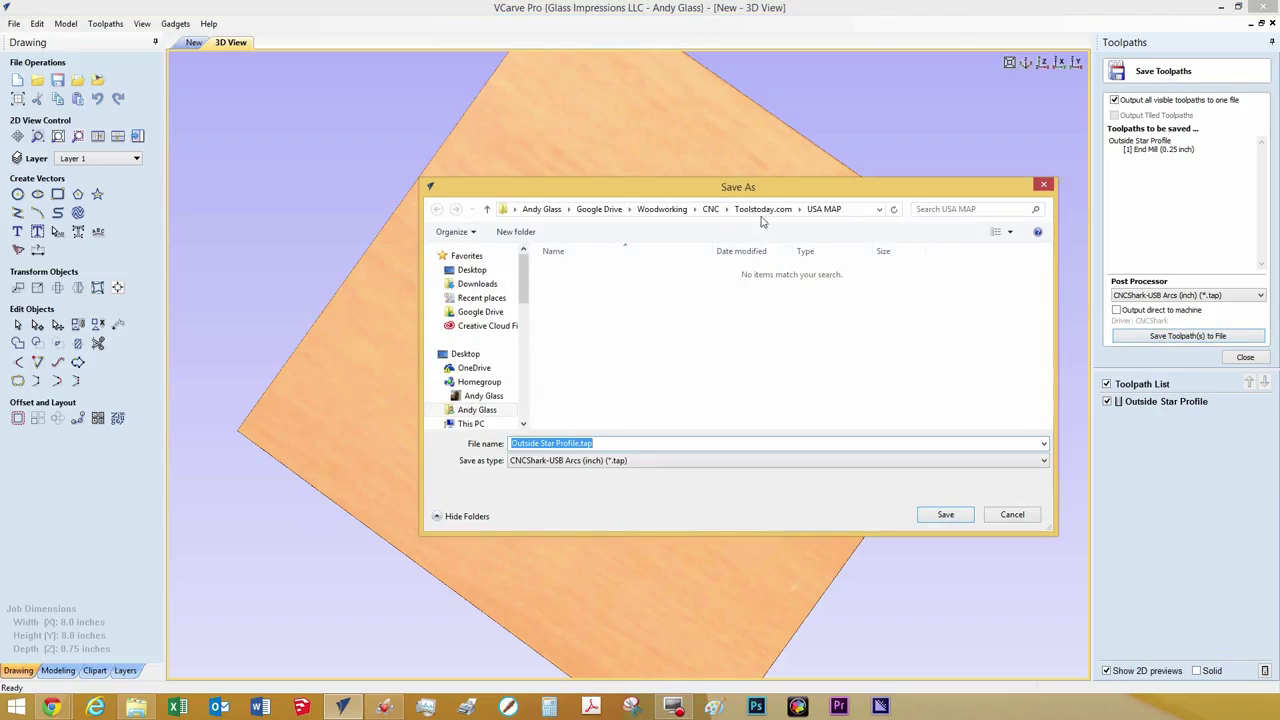
left_click(711, 209)
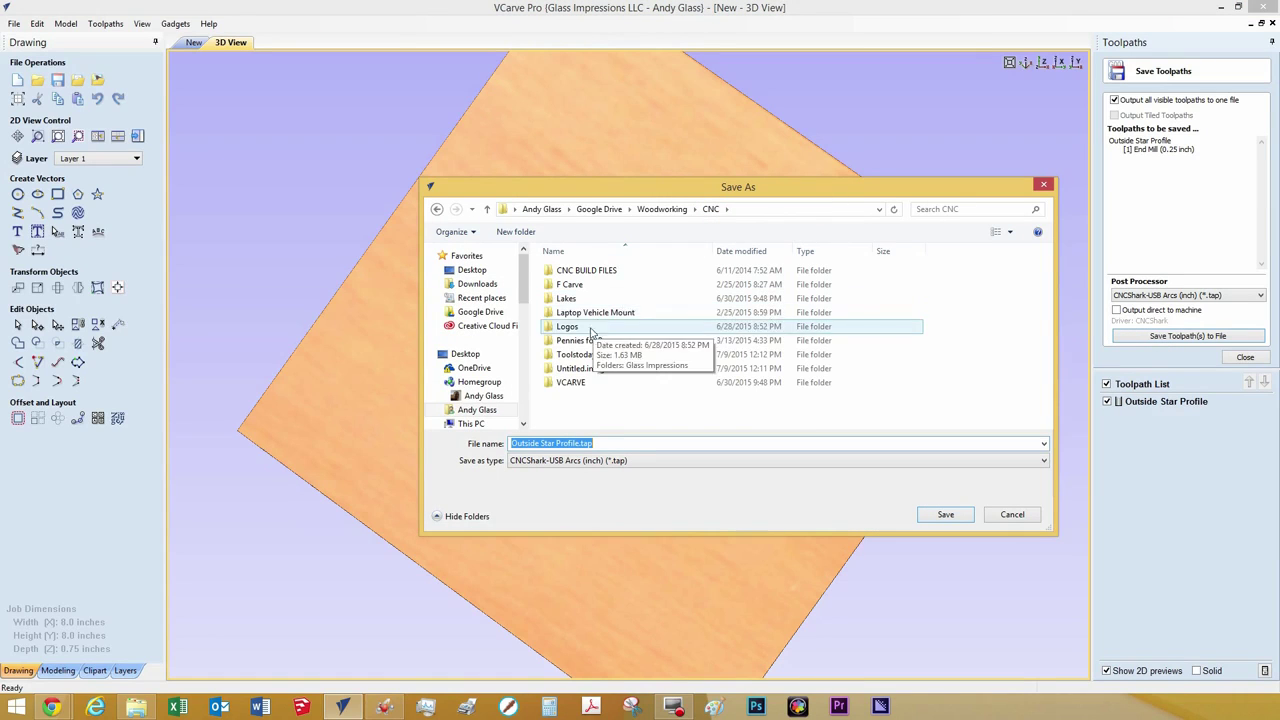
left_click(709, 211)
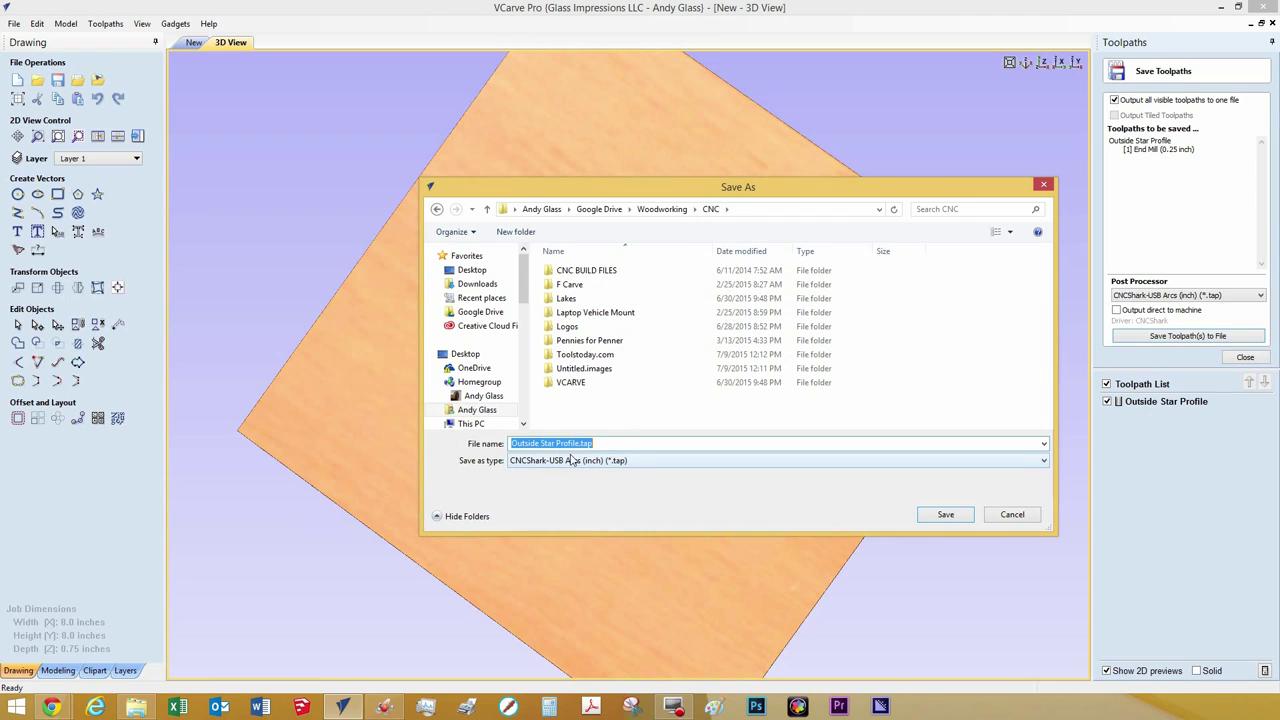
left_click(966, 516)
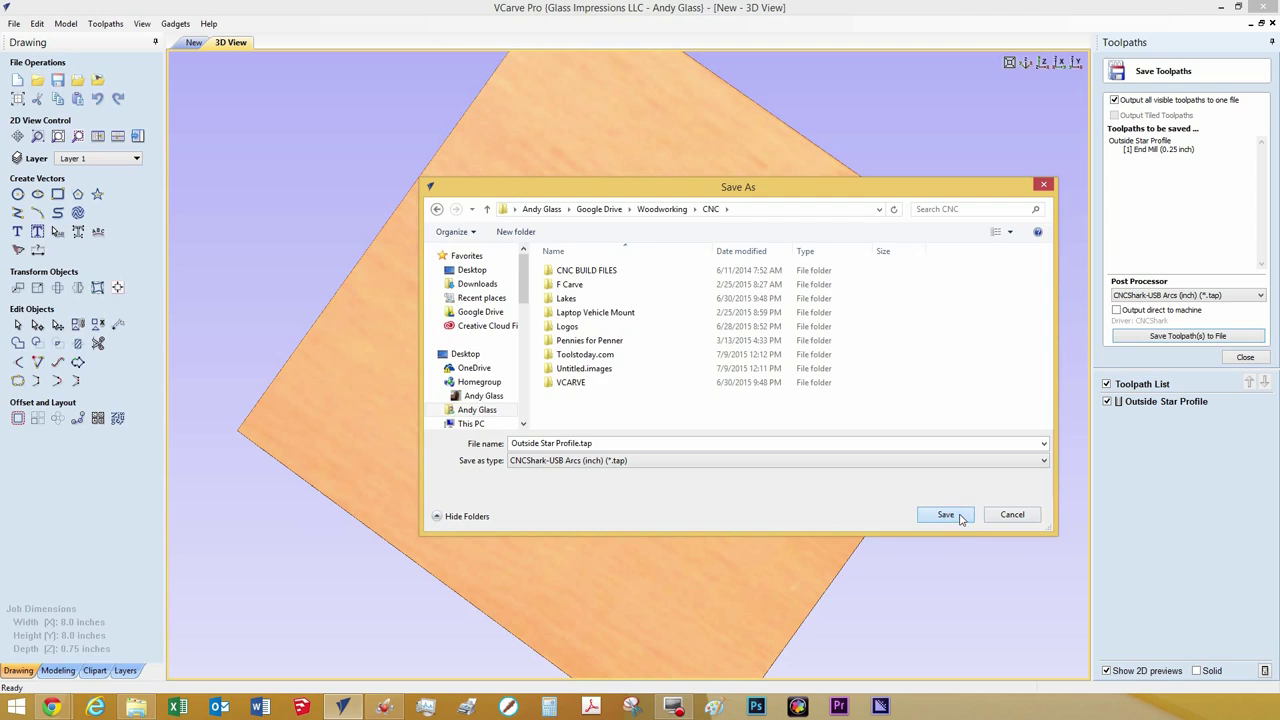